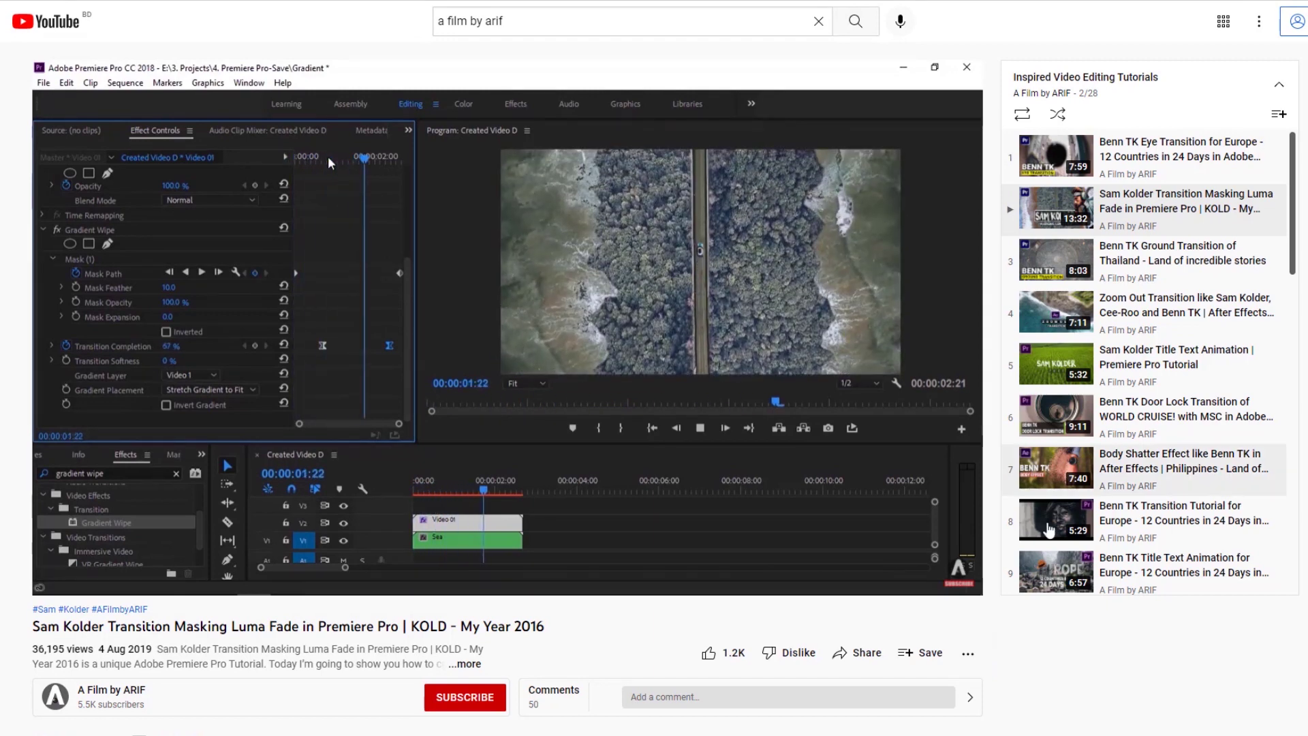
Play the sequence and move the road clip from V1 up to V4 starting at one second.
mouse_move(101, 578)
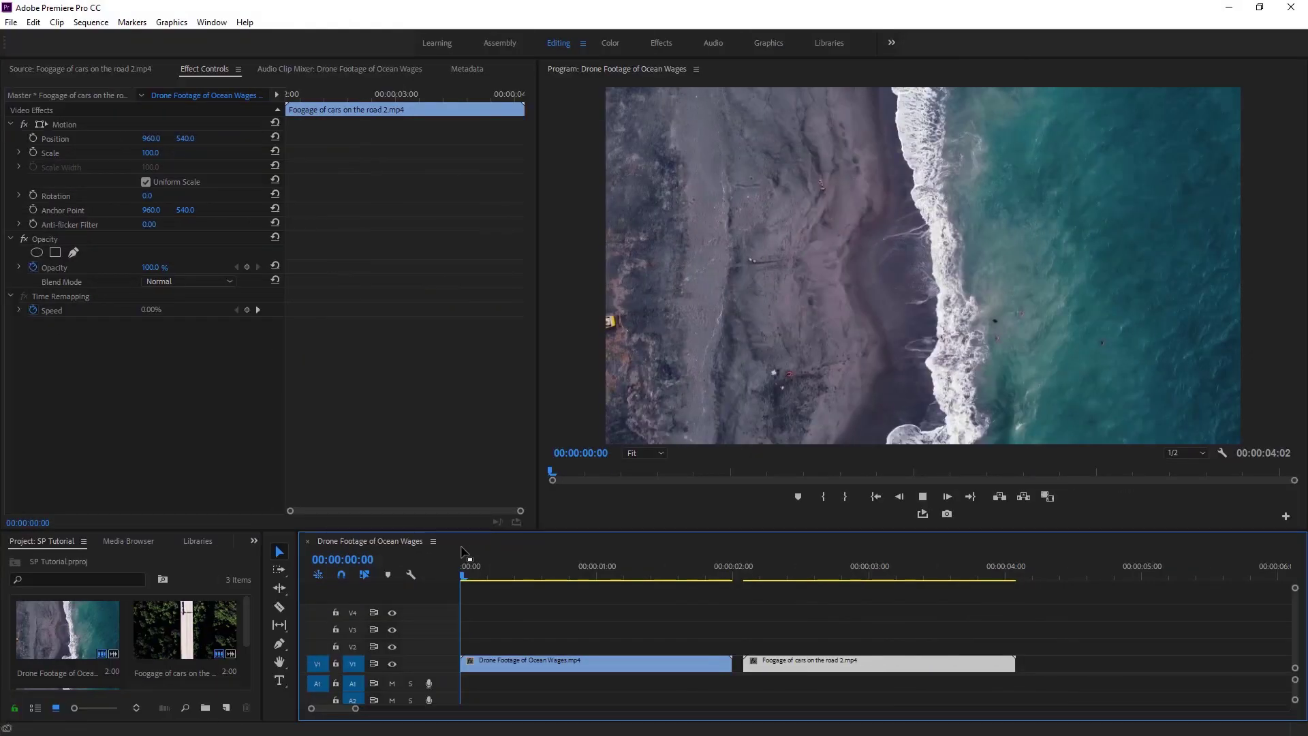
key("space")
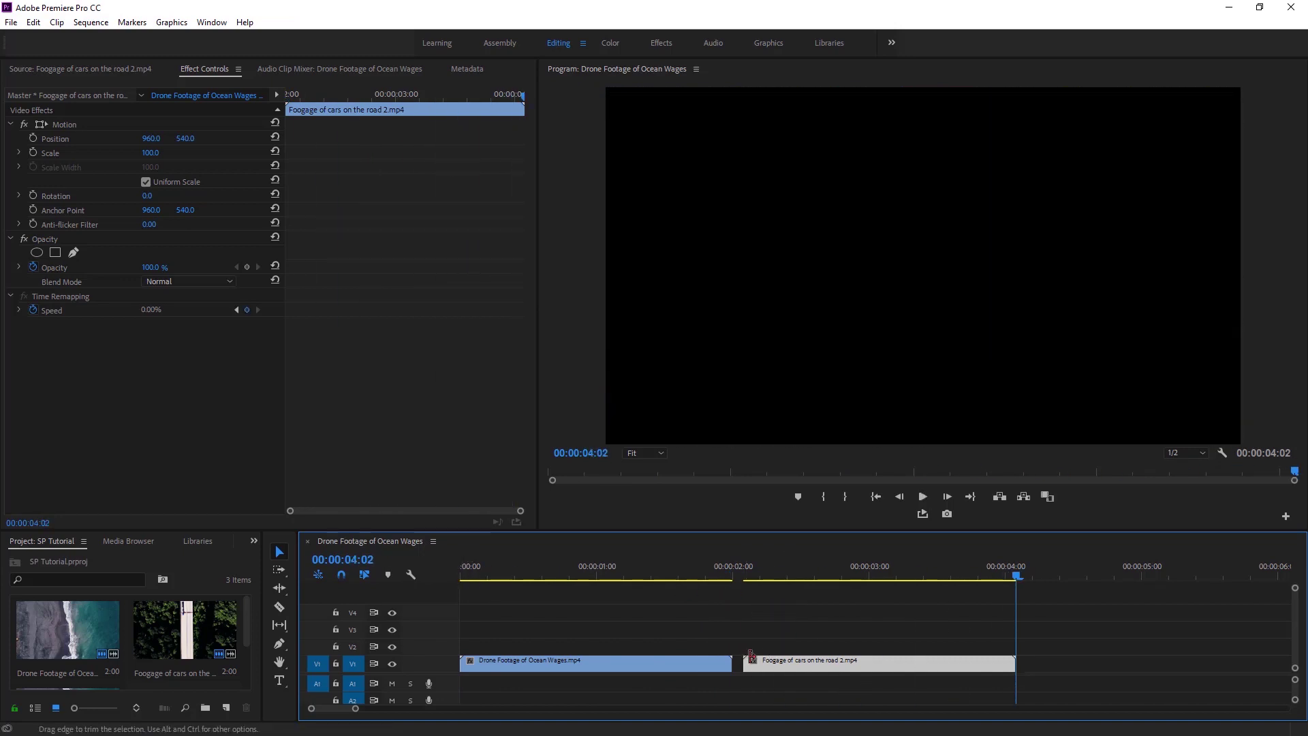
left_click_drag(877, 663, 722, 617)
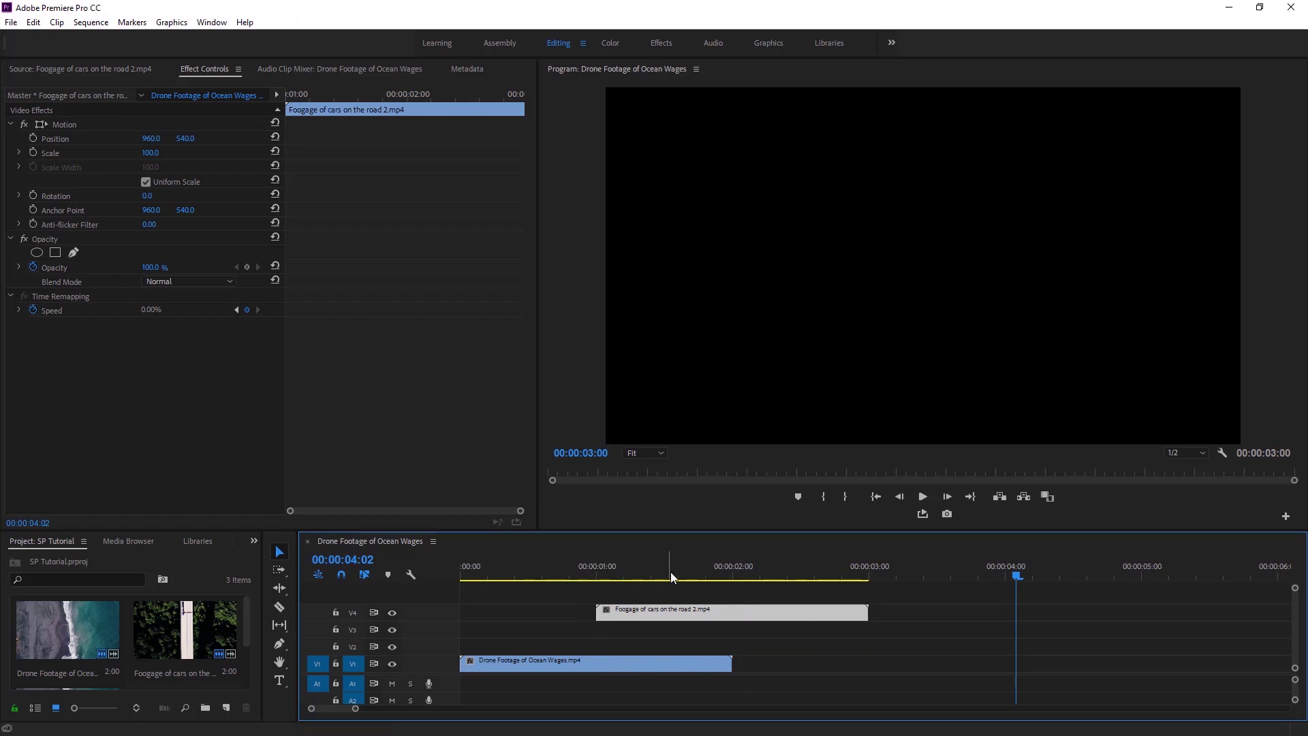
Split the V4 road clip at 00:00:02:00 with the Razor tool and park the playhead near one second.
left_click(279, 607)
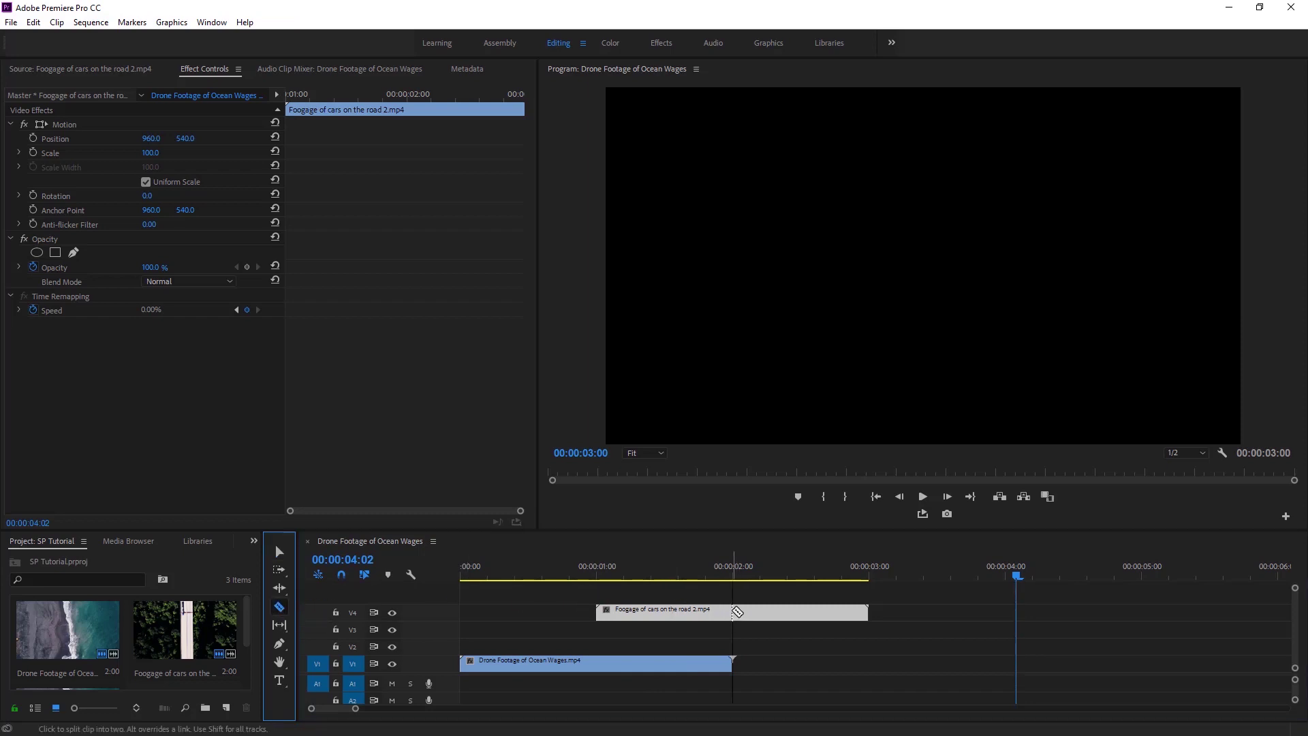
left_click(735, 611)
left_click(278, 552)
left_click(610, 610)
left_click(607, 573)
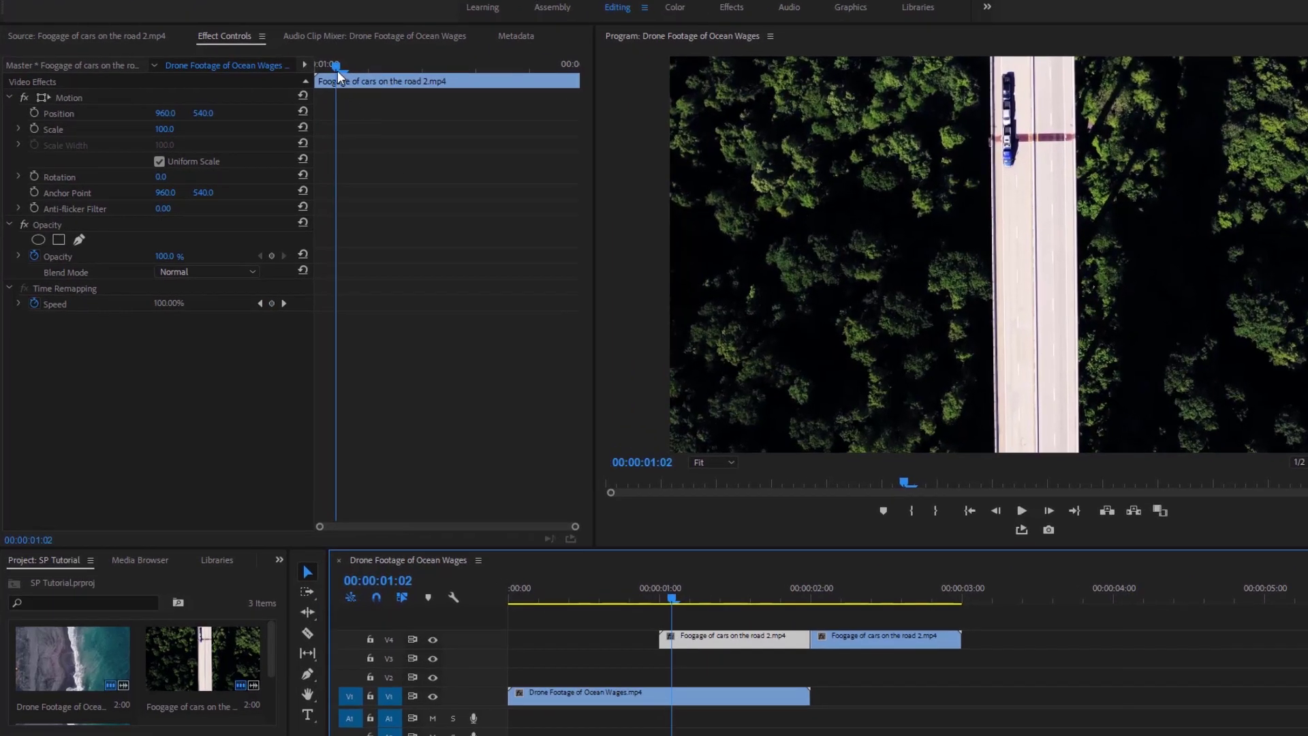
At 00:00:01:00, draw a closed four-point pen mask around the road strip under Opacity.
left_click_drag(333, 63, 309, 67)
left_click(77, 241)
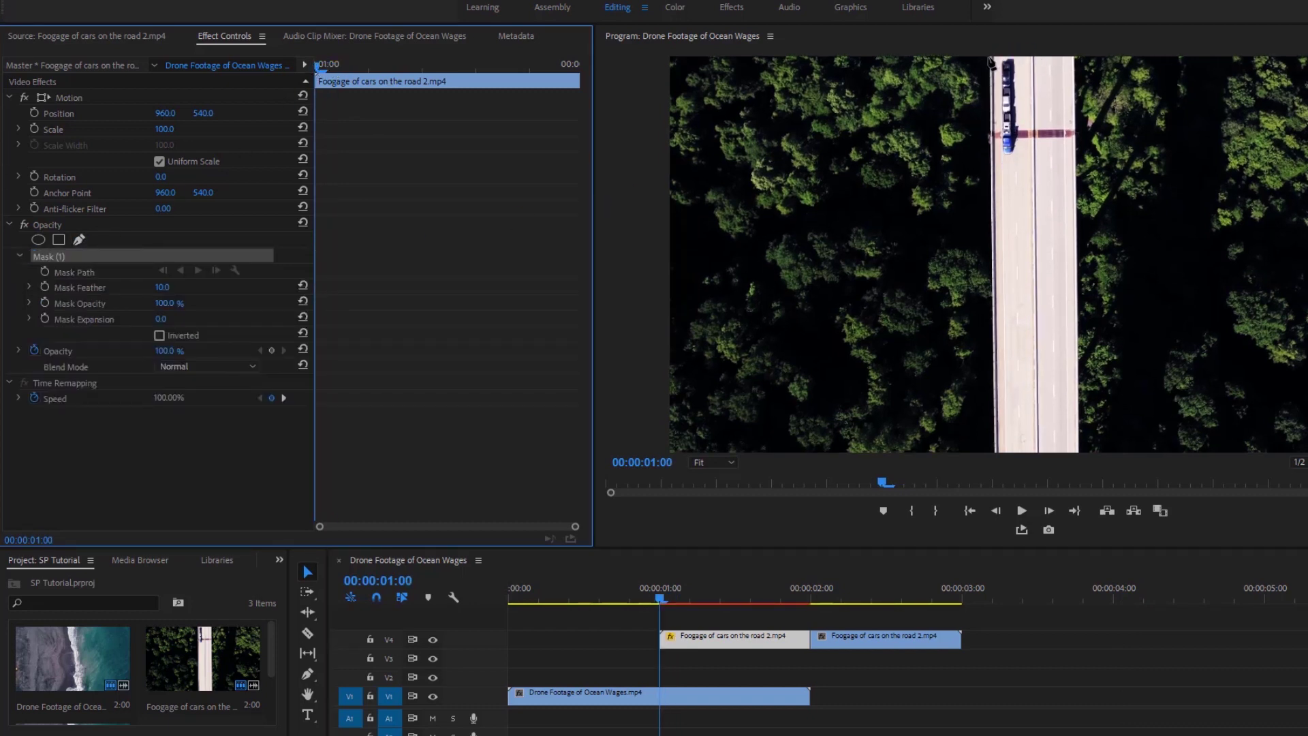
left_click(989, 59)
left_click(994, 452)
left_click(1081, 451)
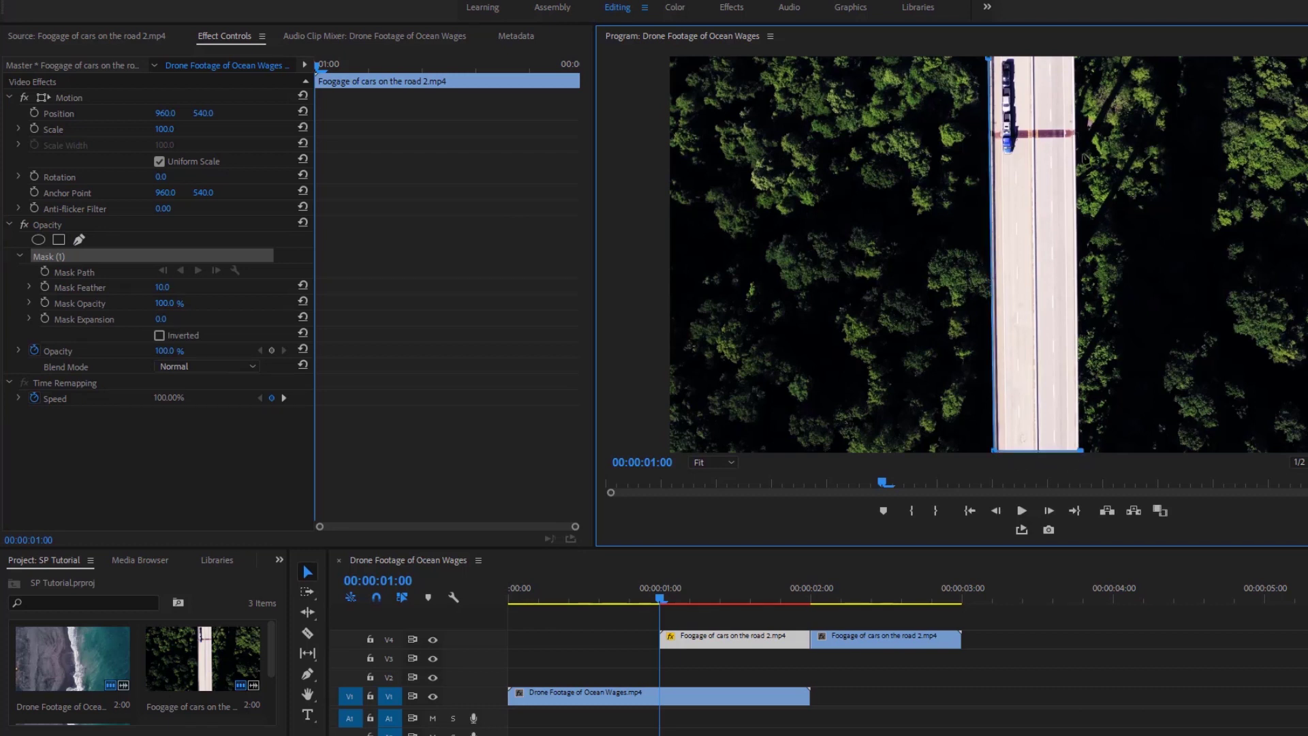
left_click(1077, 59)
left_click(988, 59)
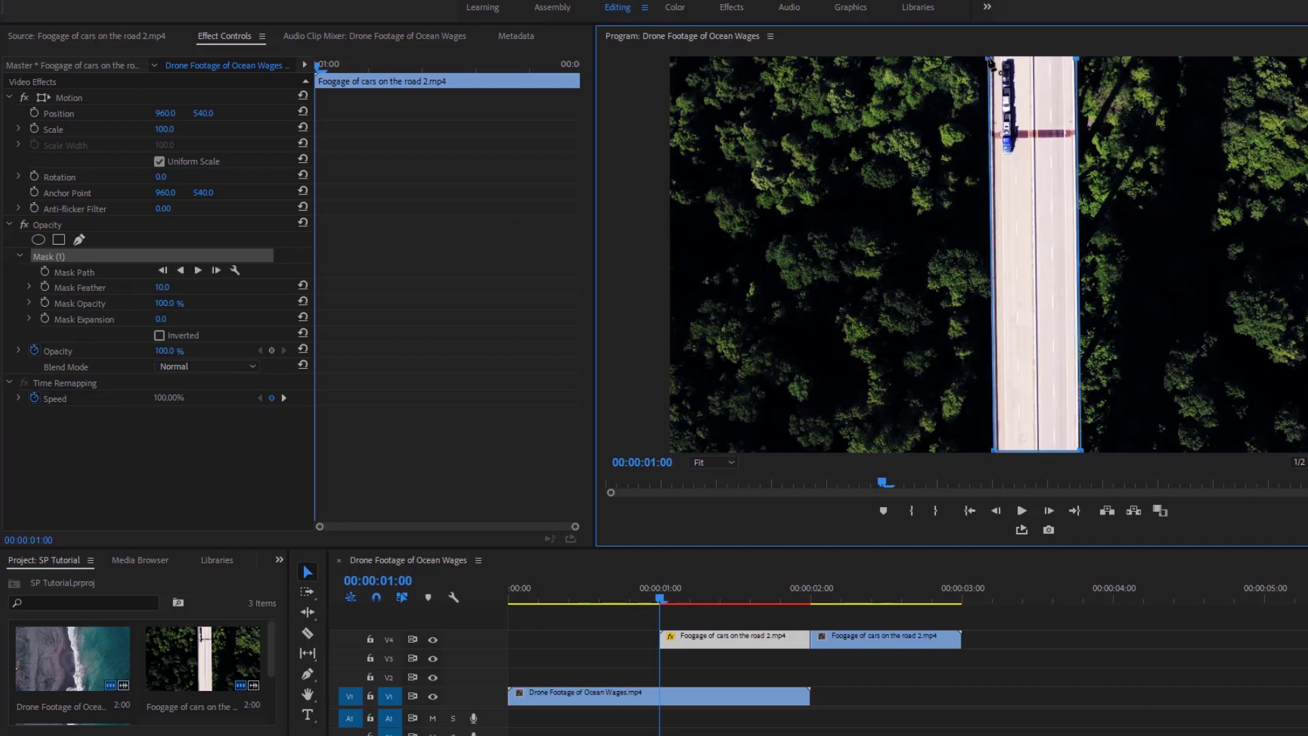
Enable Mask Path keyframing and move the playhead to 01:23, the end of the road piece.
left_click(45, 271)
left_click(272, 275)
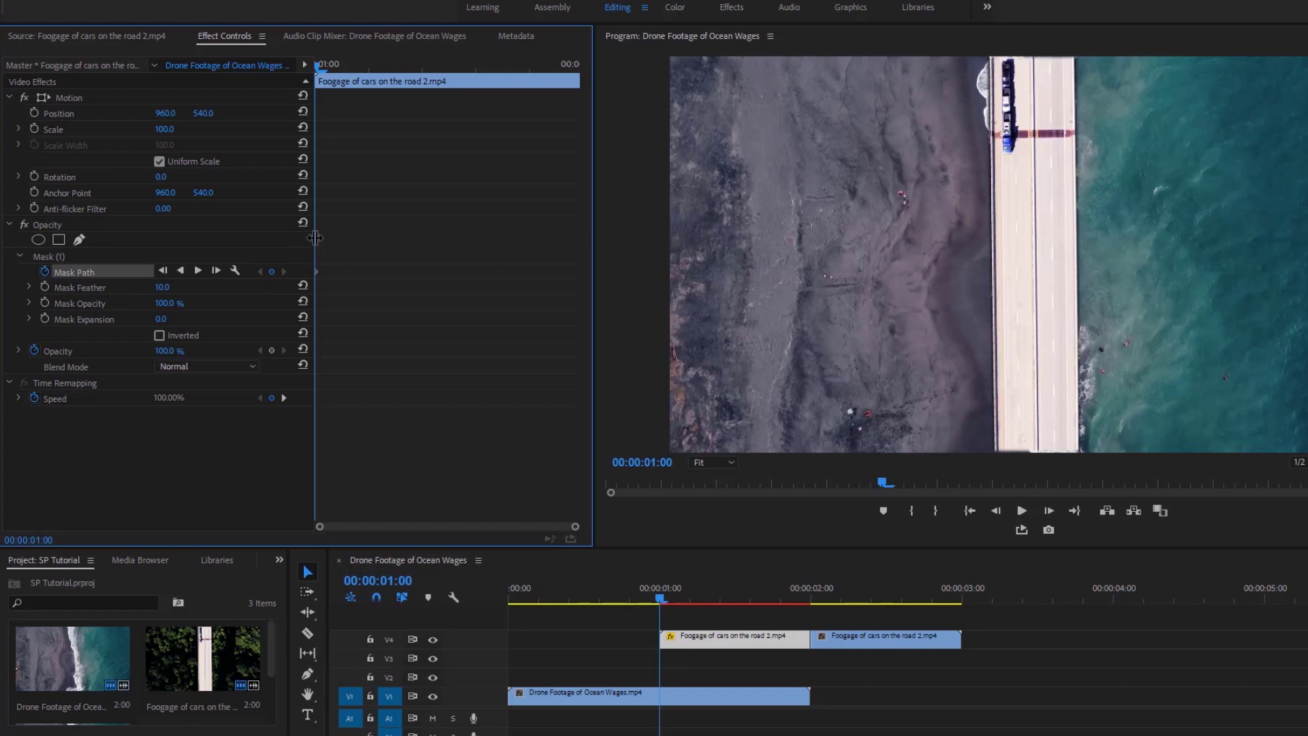
left_click_drag(318, 63, 562, 118)
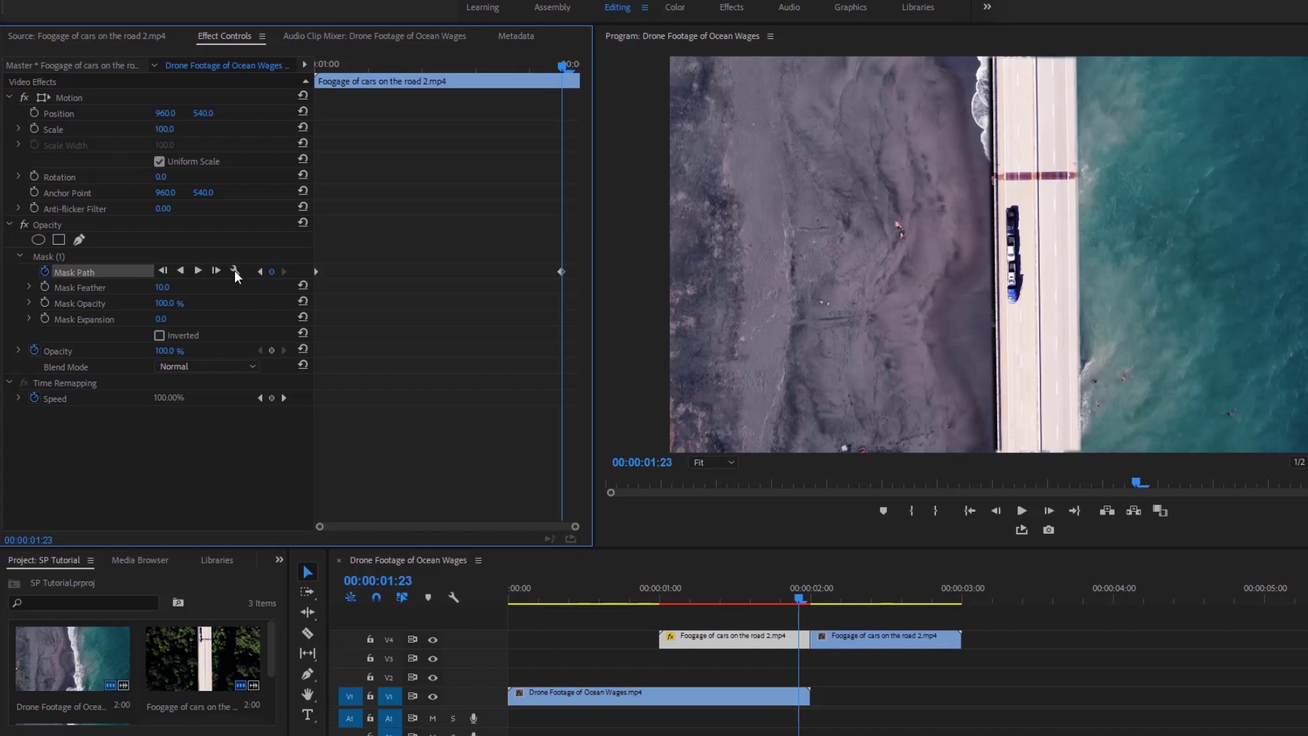
left_click(48, 256)
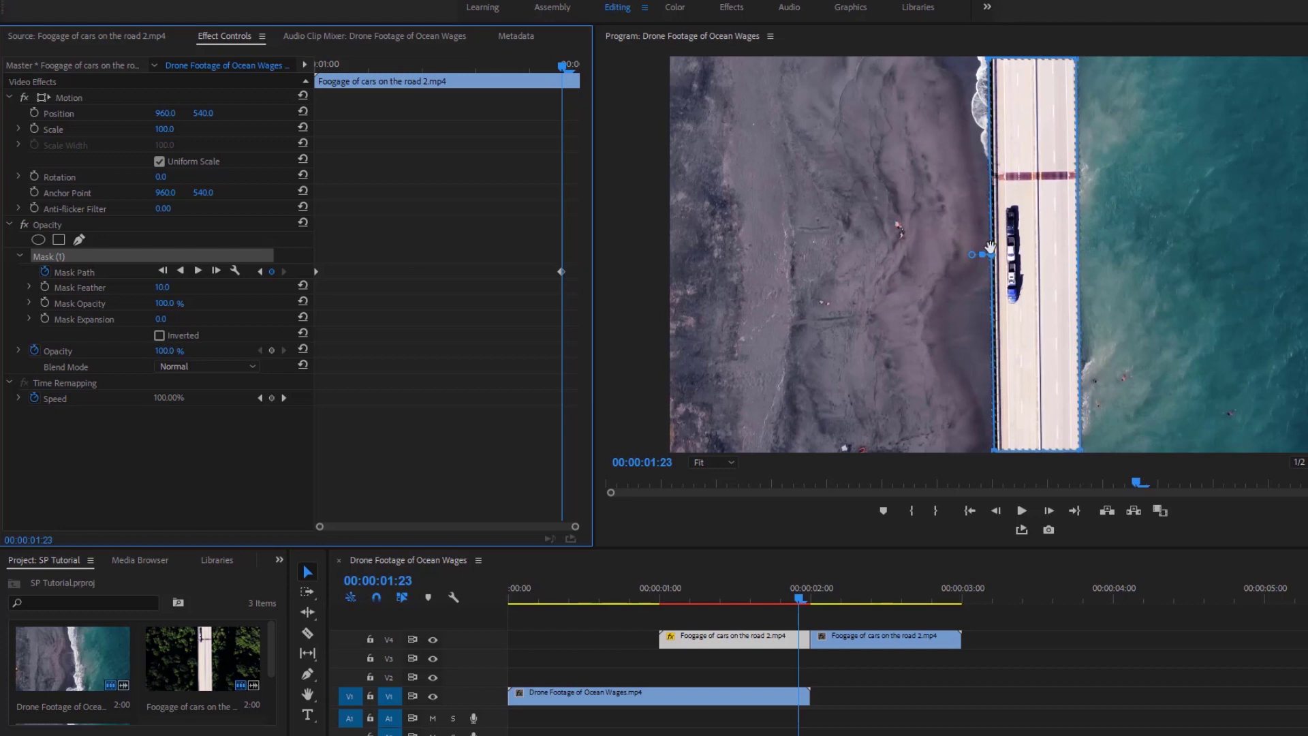
left_click(641, 32)
key("grave")
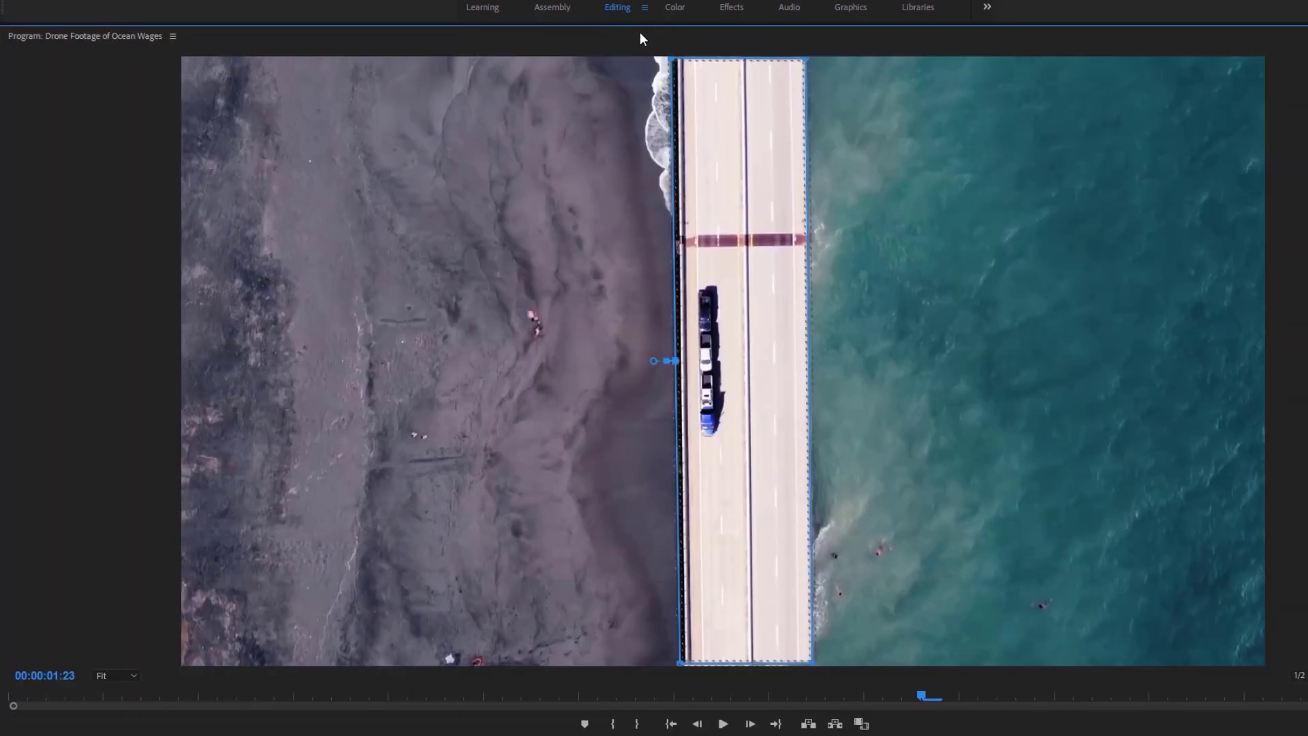
At 50% zoom, drag all four mask corners past the top and bottom frame edges, then return to Fit.
left_click(124, 677)
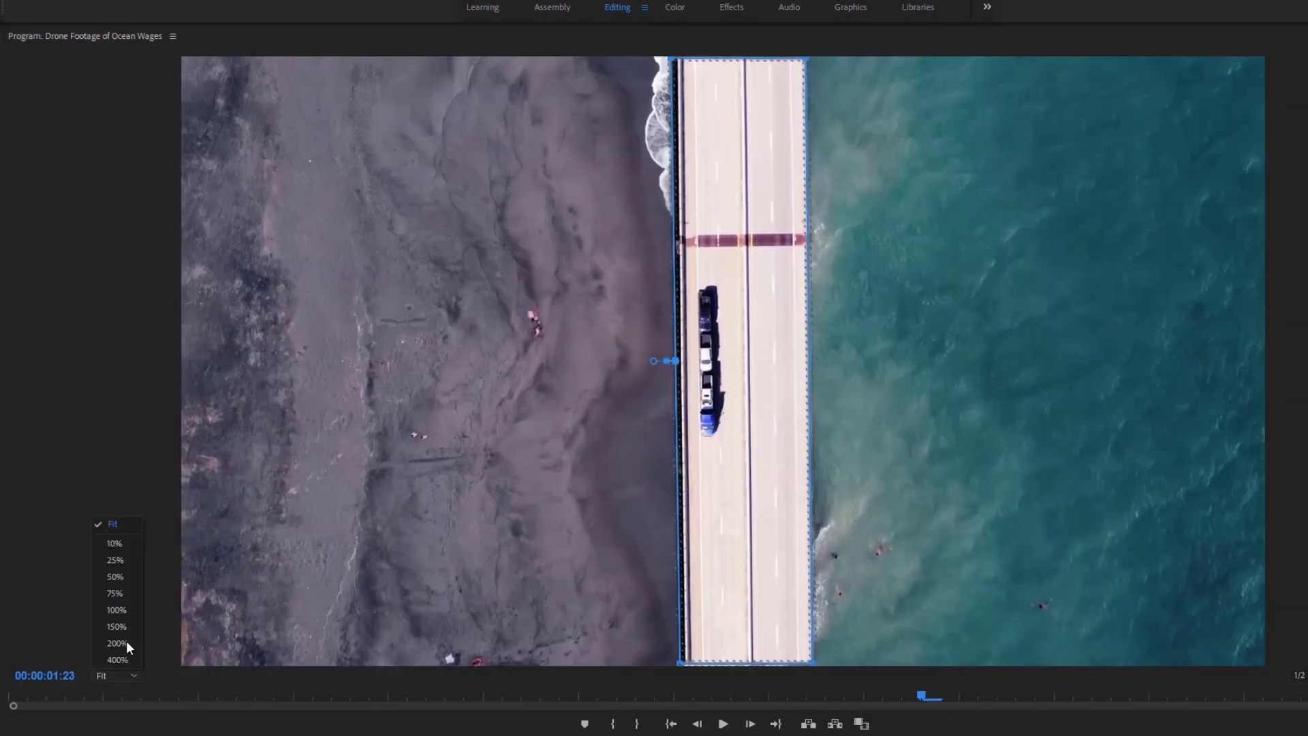
left_click(115, 576)
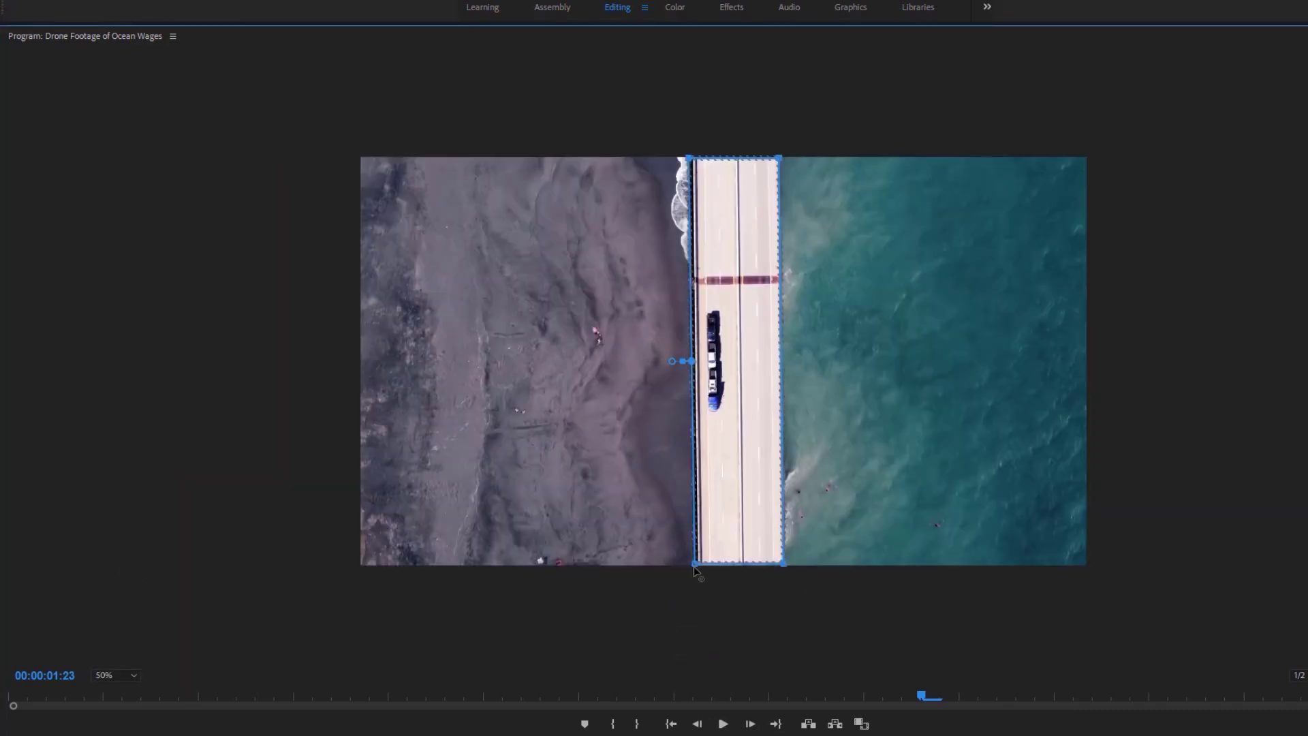
left_click_drag(698, 575, 699, 579)
left_click_drag(788, 572, 790, 579)
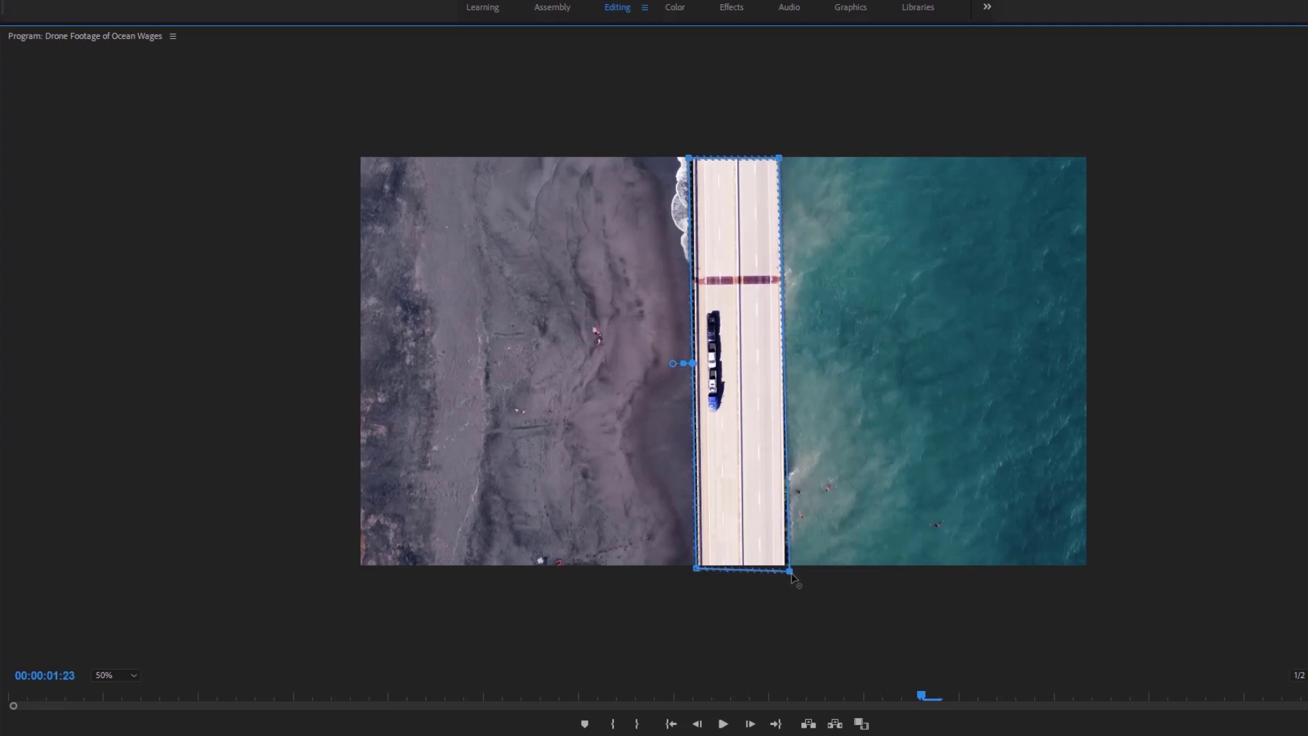
left_click_drag(778, 158, 783, 142)
left_click_drag(689, 157, 691, 136)
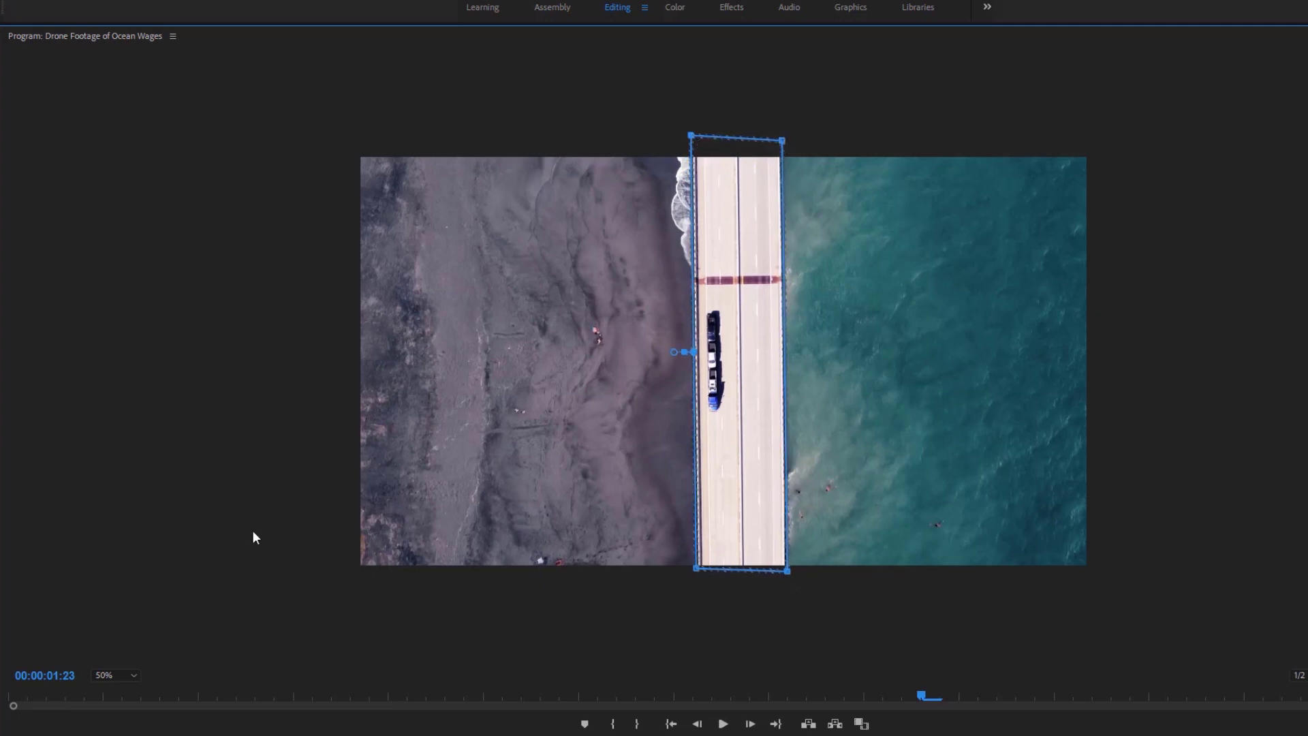
left_click(131, 675)
left_click(126, 521)
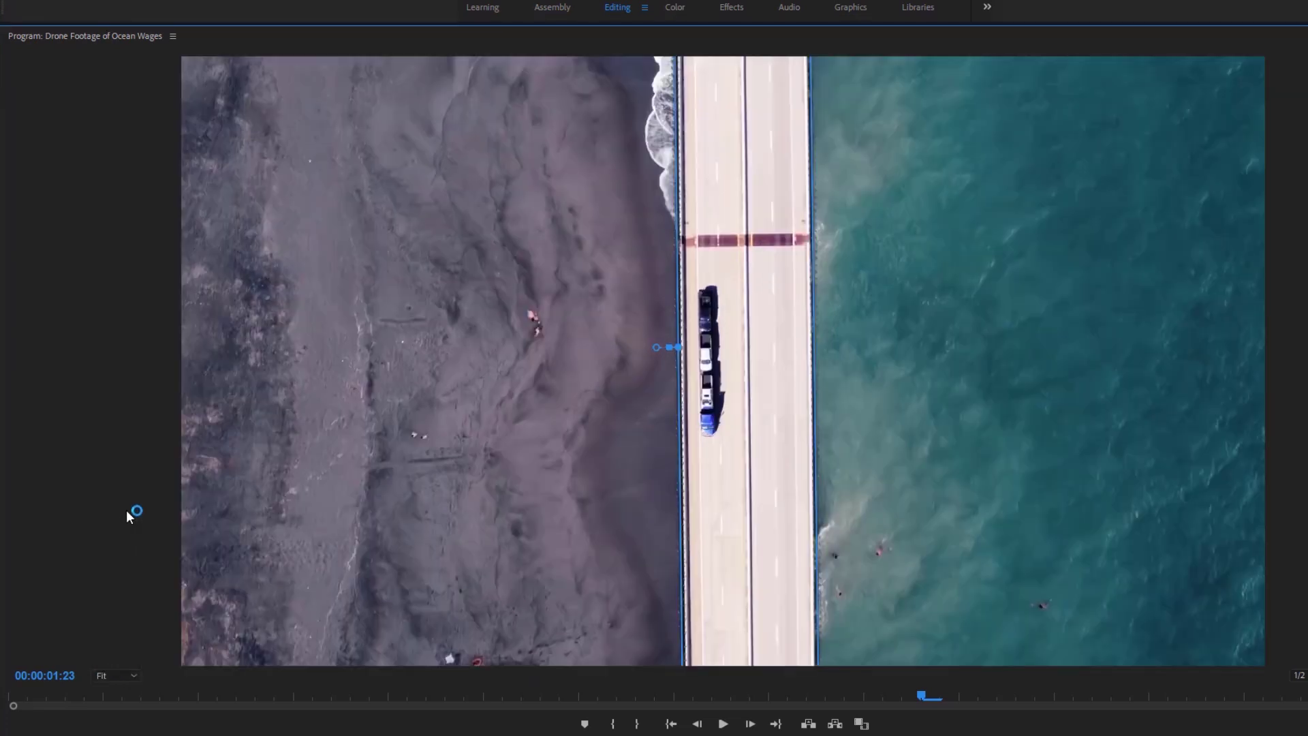
double_click(113, 35)
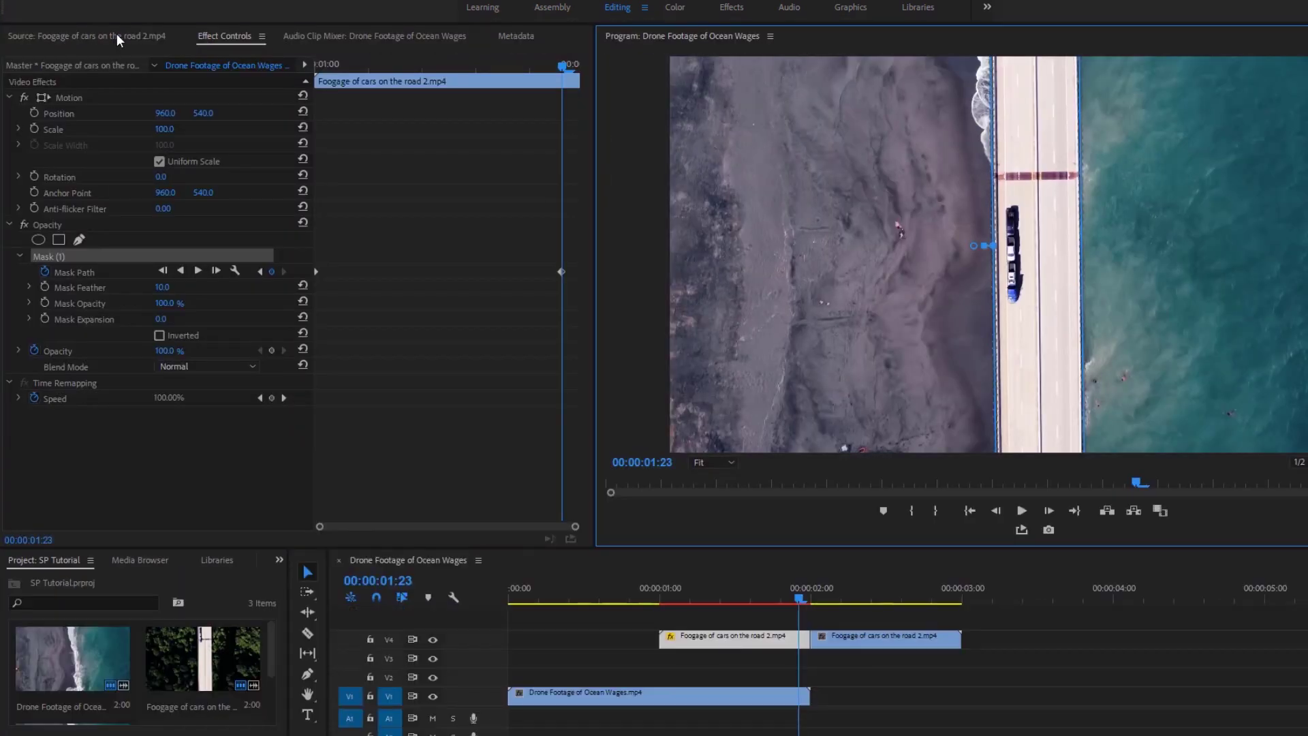
At about 1:16, Alt-copy the masked road piece onto V3, hide V4, and invert the copy's mask.
left_click_drag(563, 66, 486, 76)
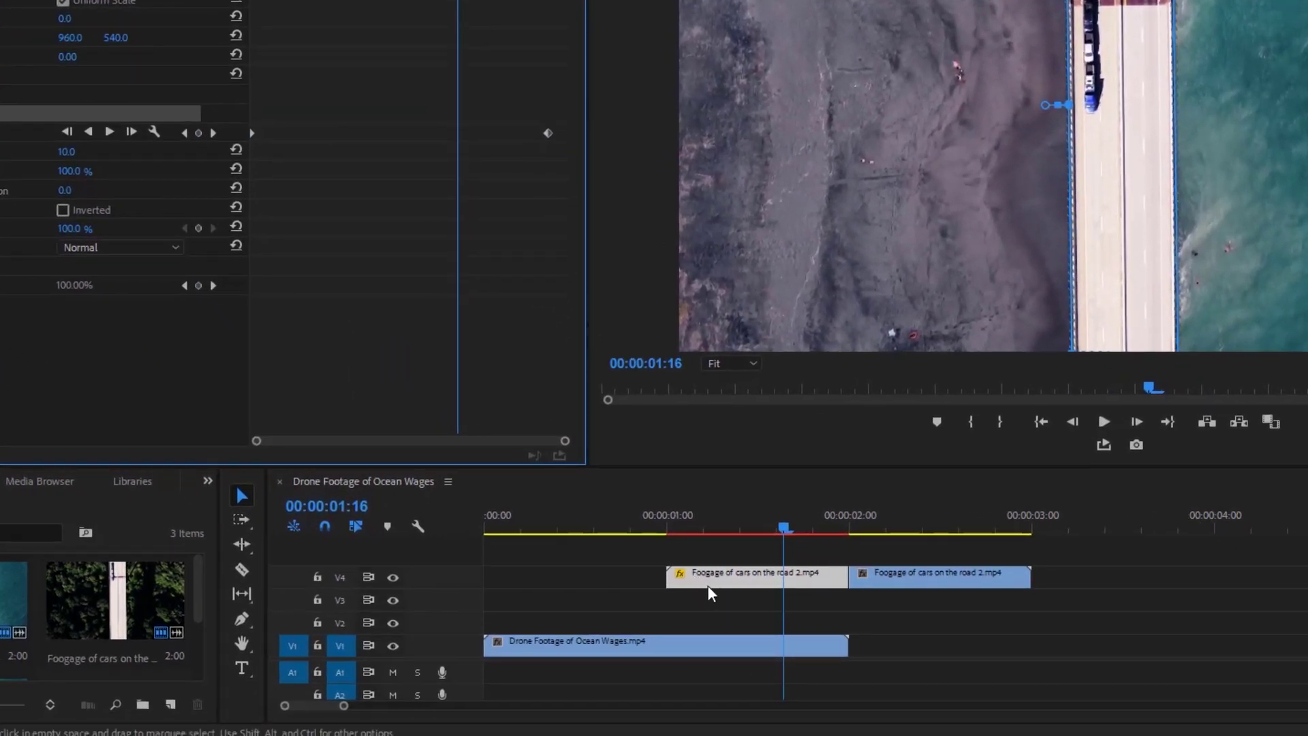
left_click(714, 579)
left_click_drag(715, 583, 715, 604)
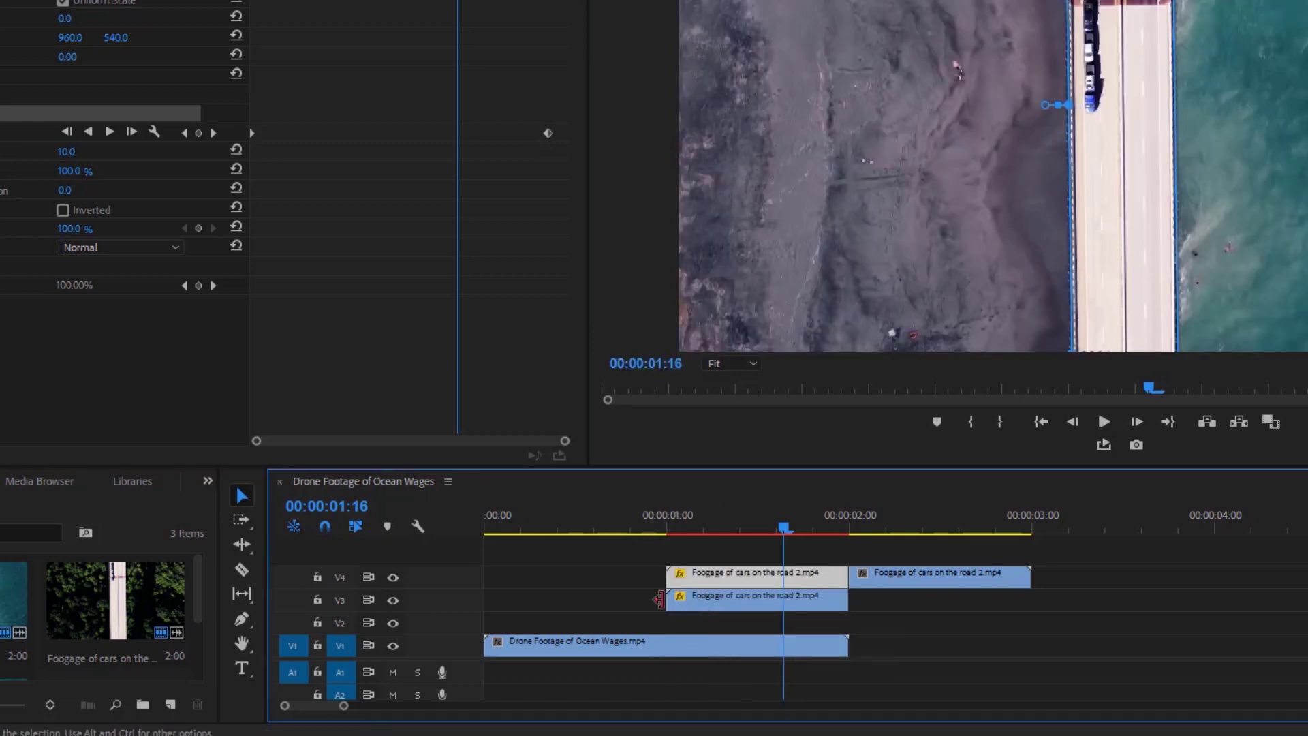
left_click(393, 578)
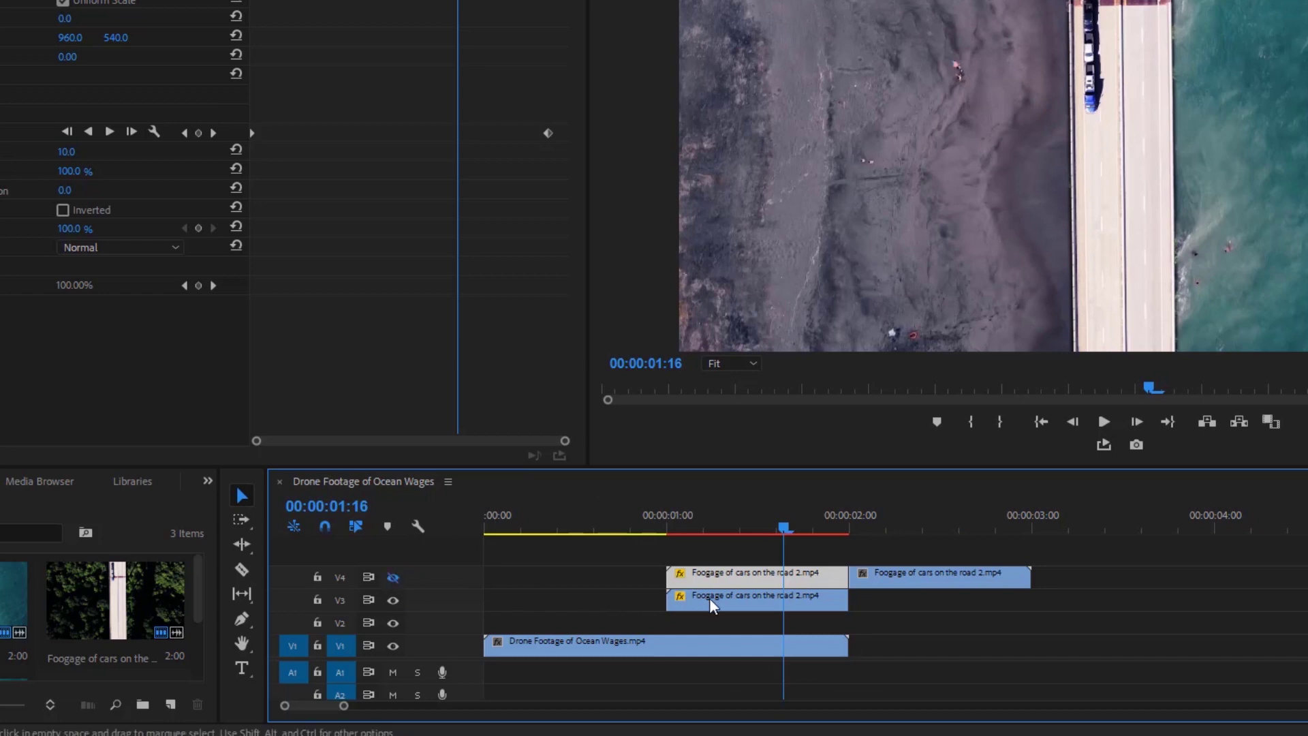
left_click(730, 603)
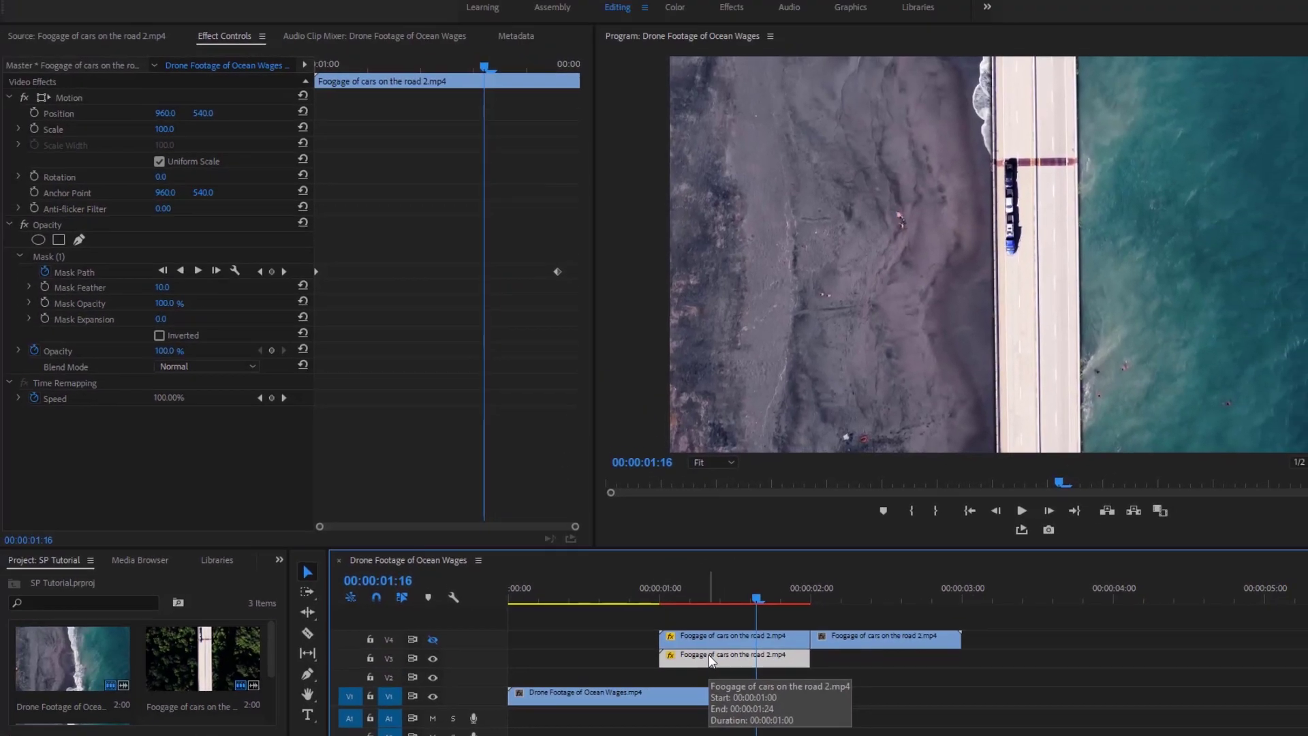
left_click(159, 334)
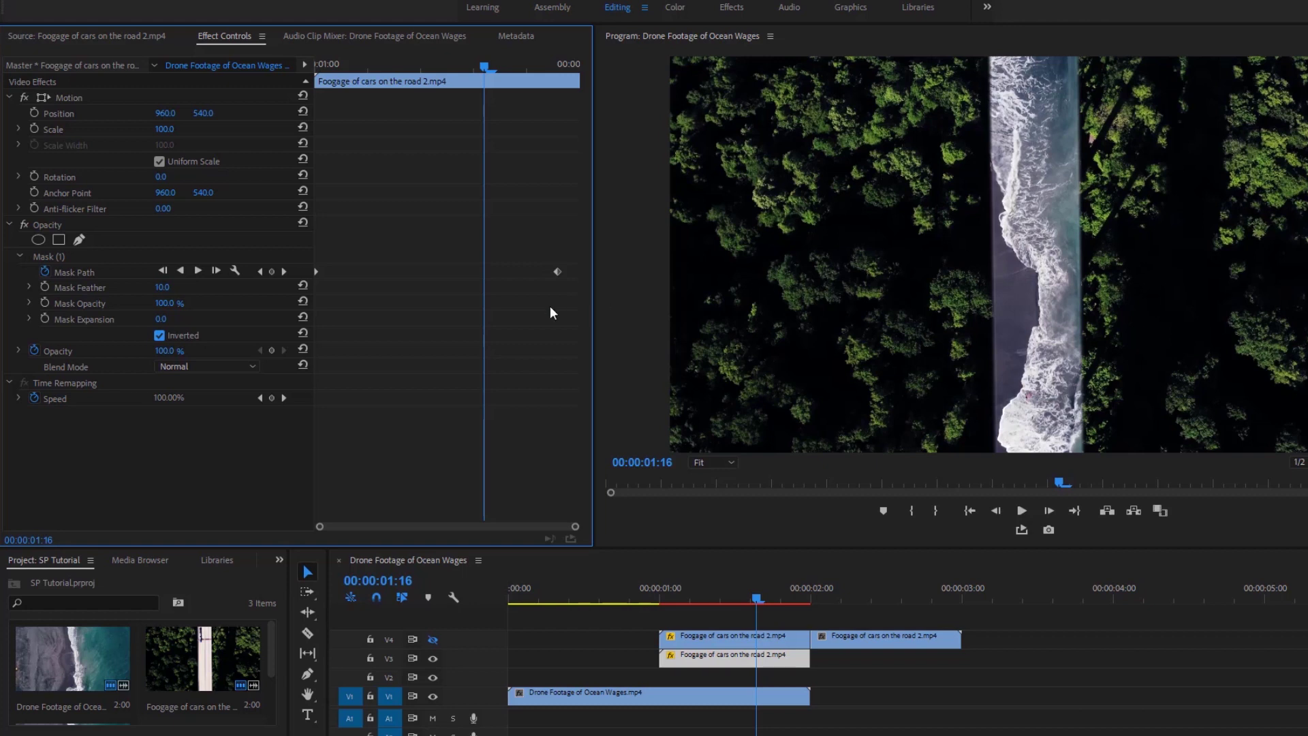
At the first Mask Path keyframe, zoom to 25% and pull the mask's left corners outward.
left_click(259, 271)
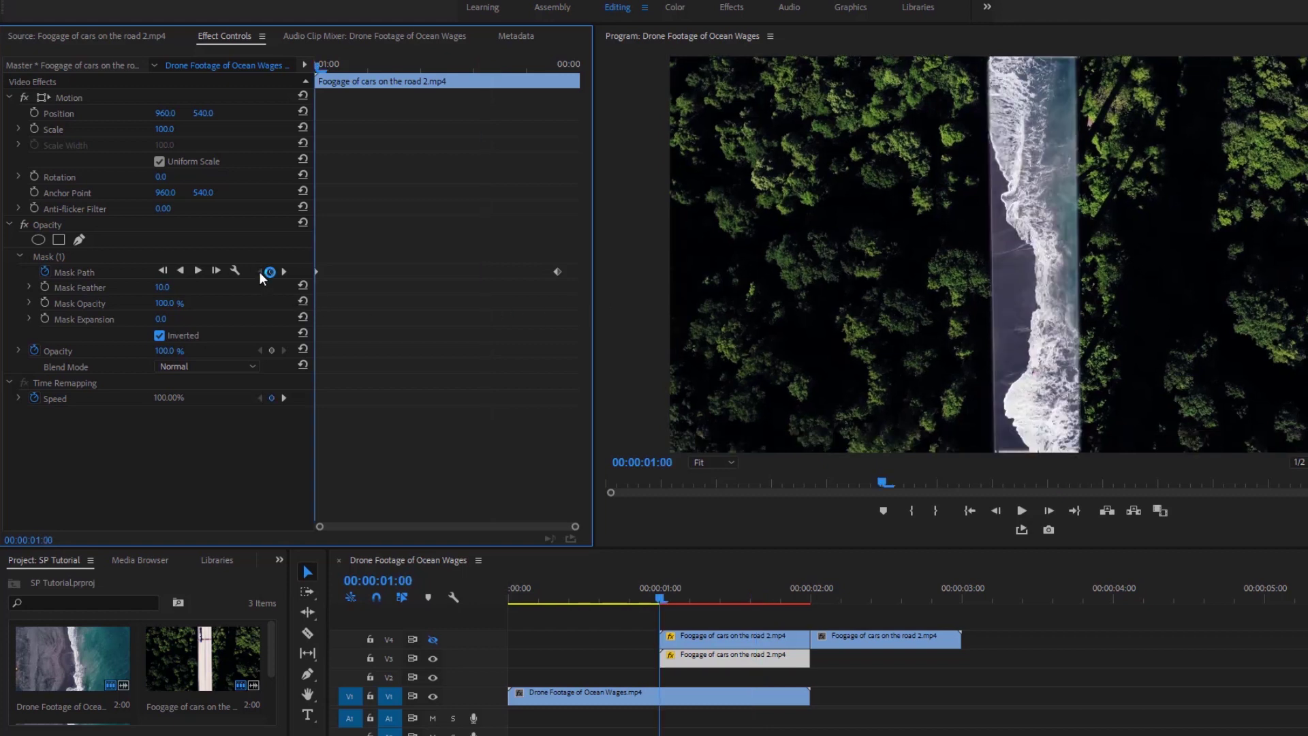
left_click(53, 255)
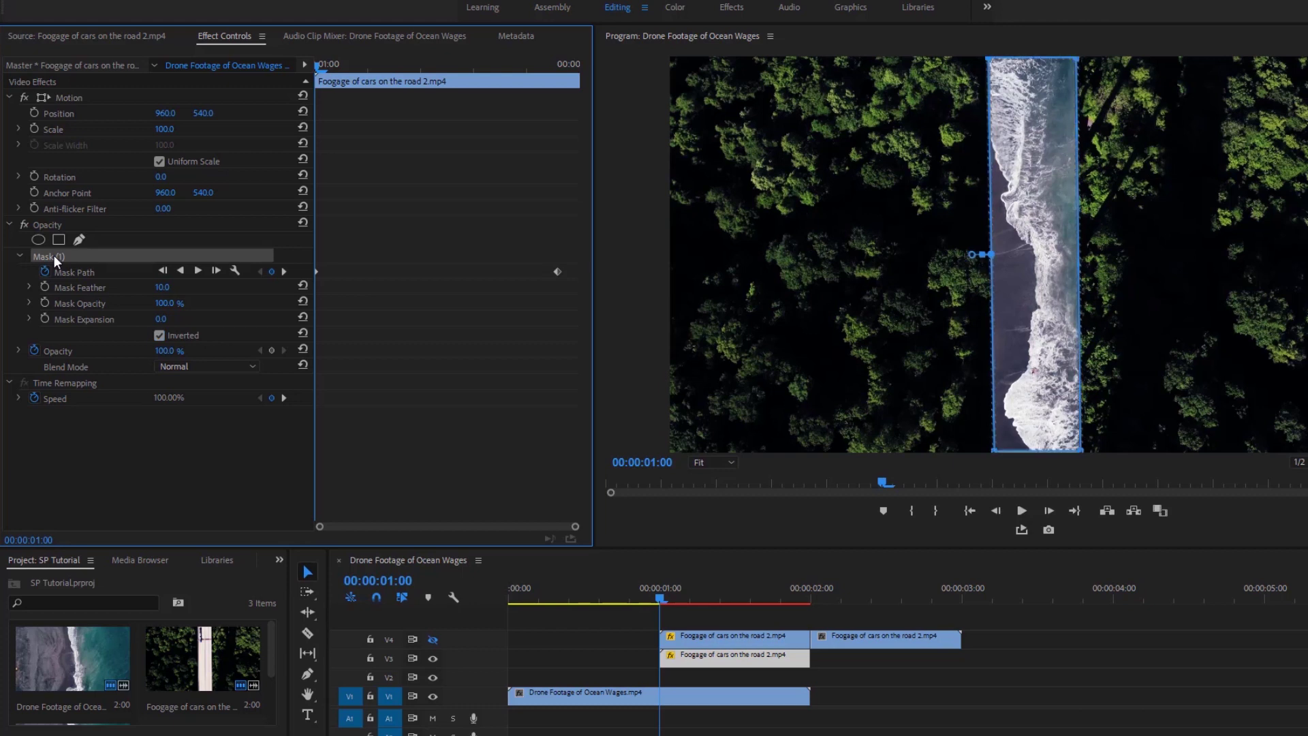
left_click(715, 462)
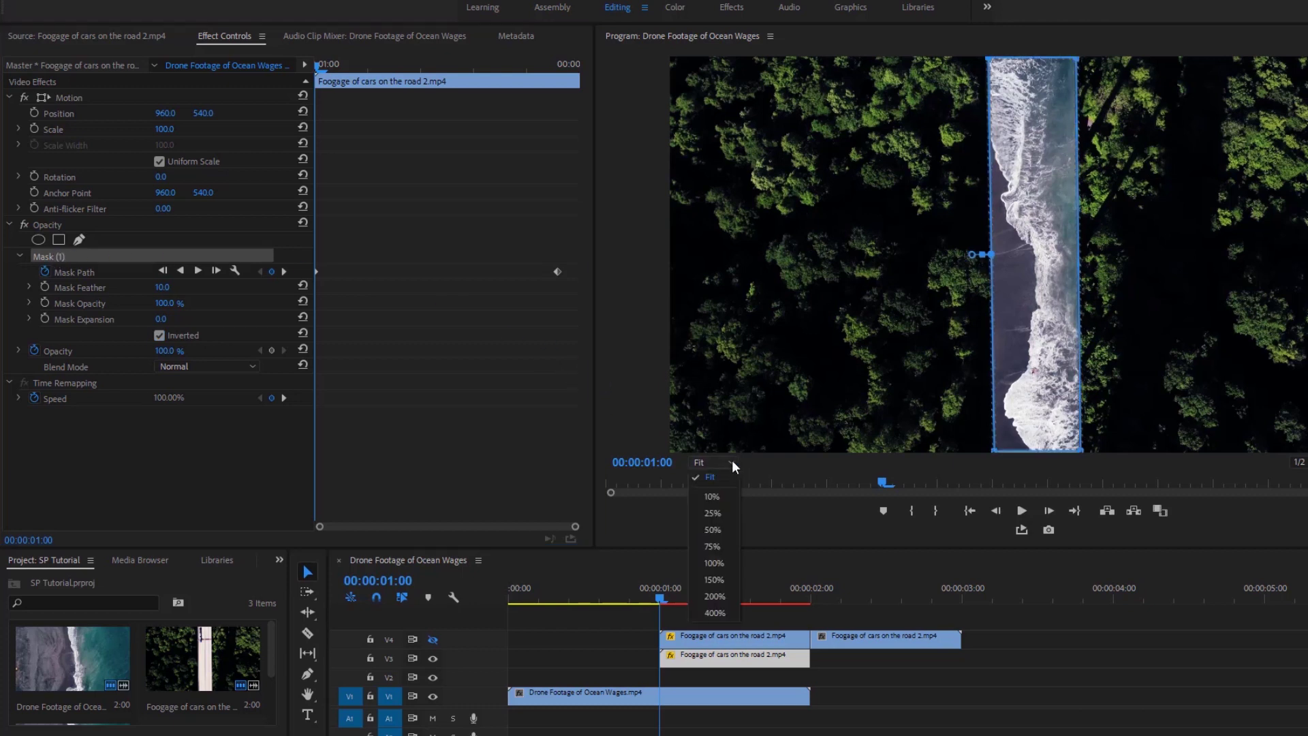
left_click(727, 506)
left_click_drag(1006, 154, 810, 138)
left_click_drag(1008, 354, 800, 378)
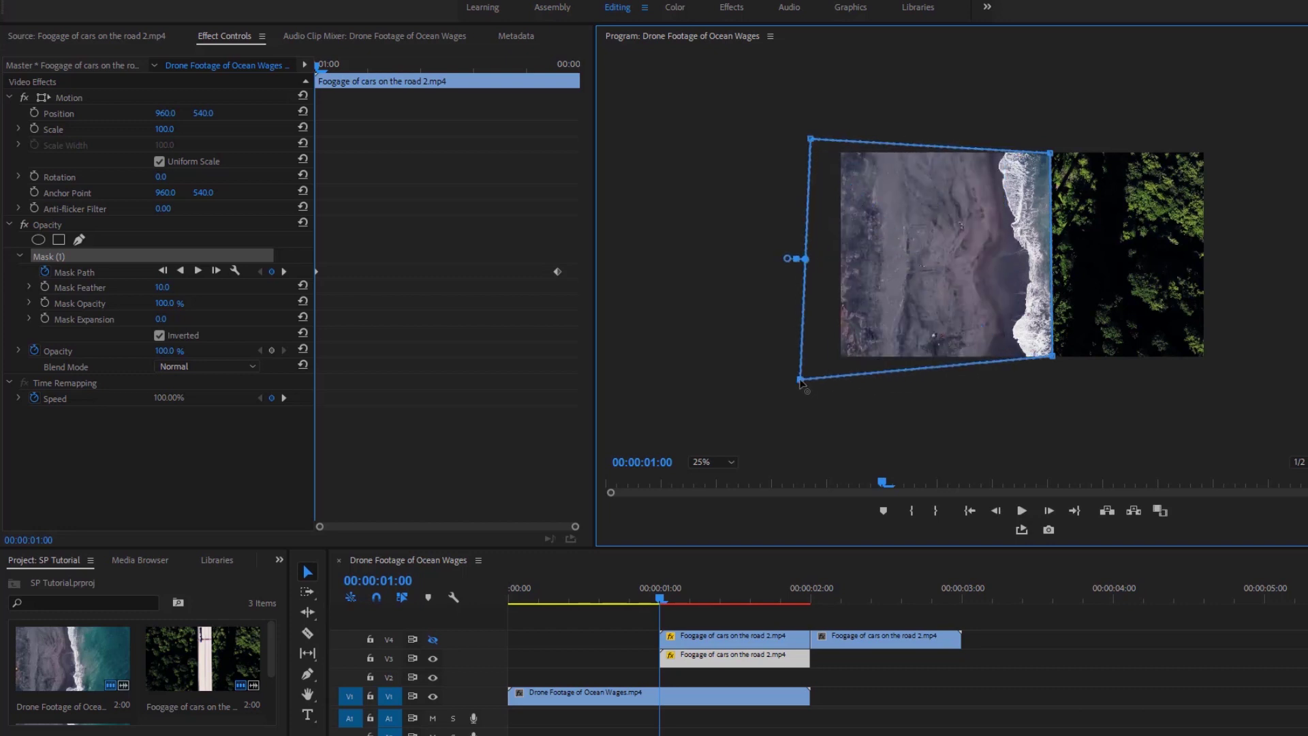
At the second keyframe, widen the mask's left corners outward again and scrub to preview.
left_click(285, 272)
left_click_drag(1006, 143, 808, 136)
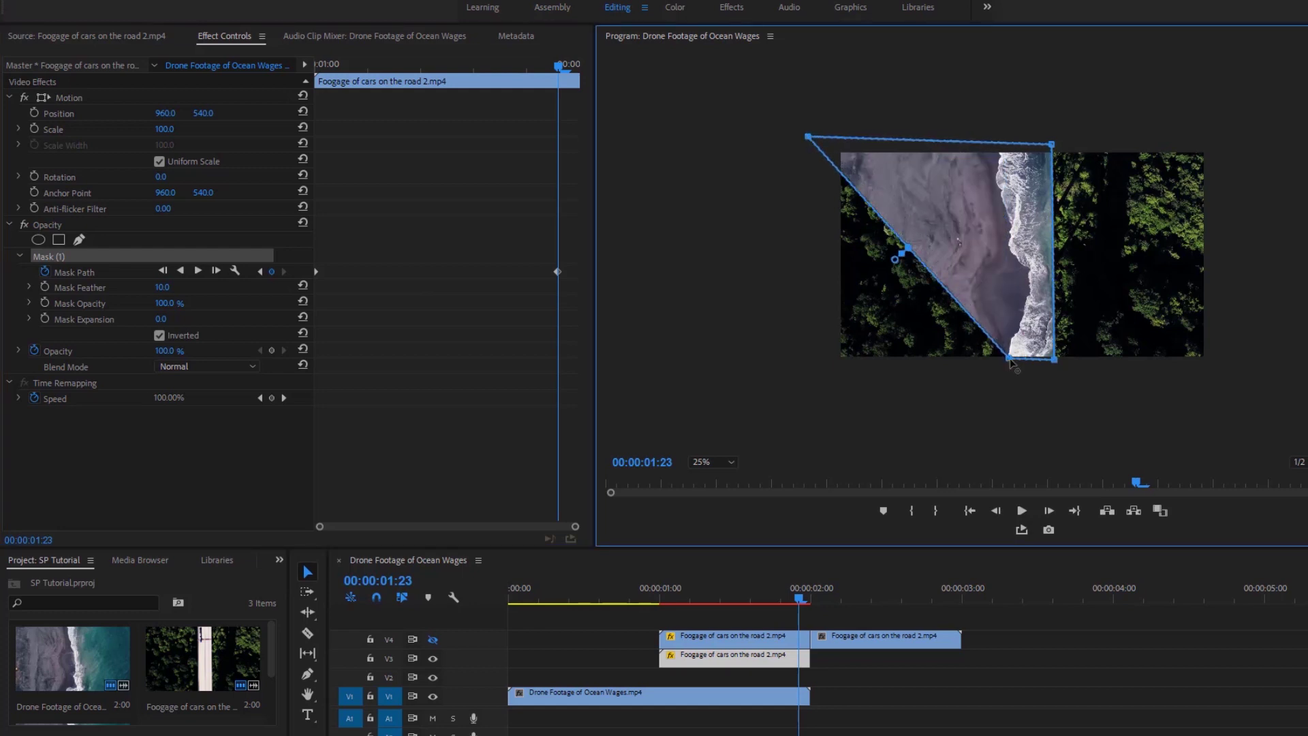
left_click_drag(1006, 359, 802, 386)
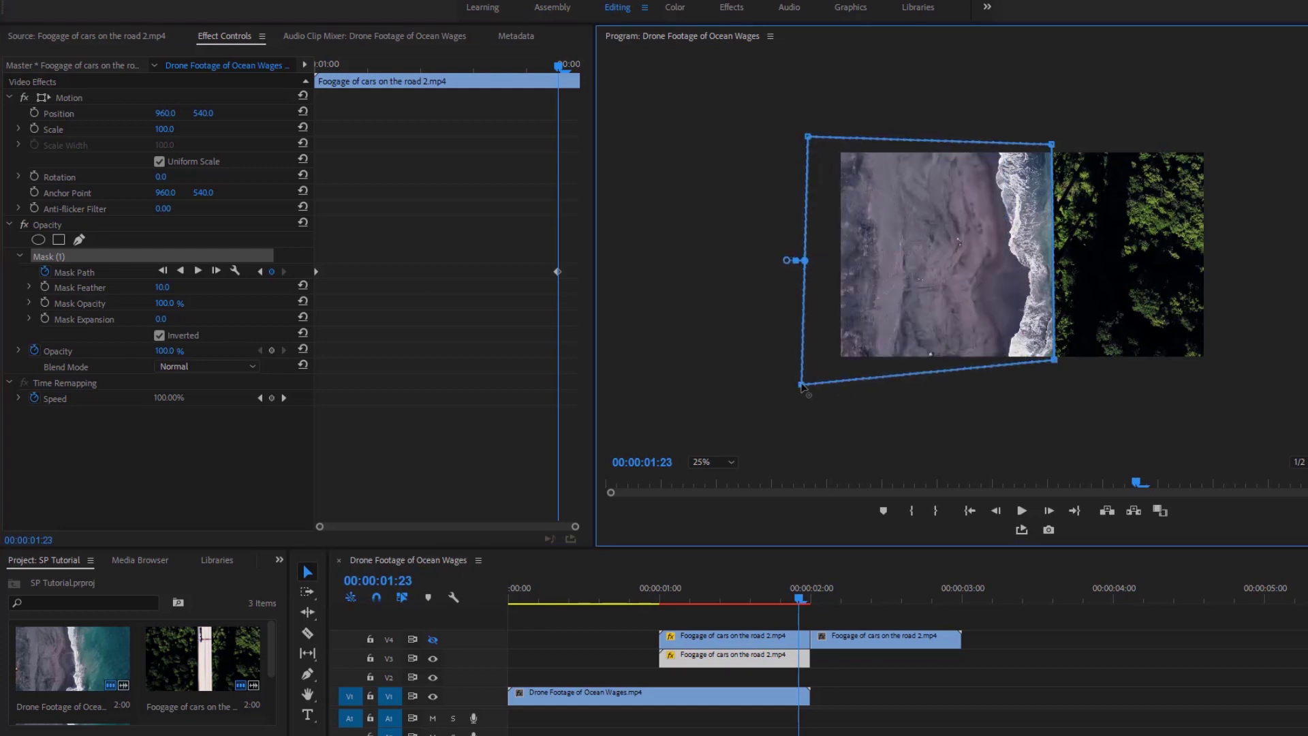
left_click_drag(341, 63, 558, 90)
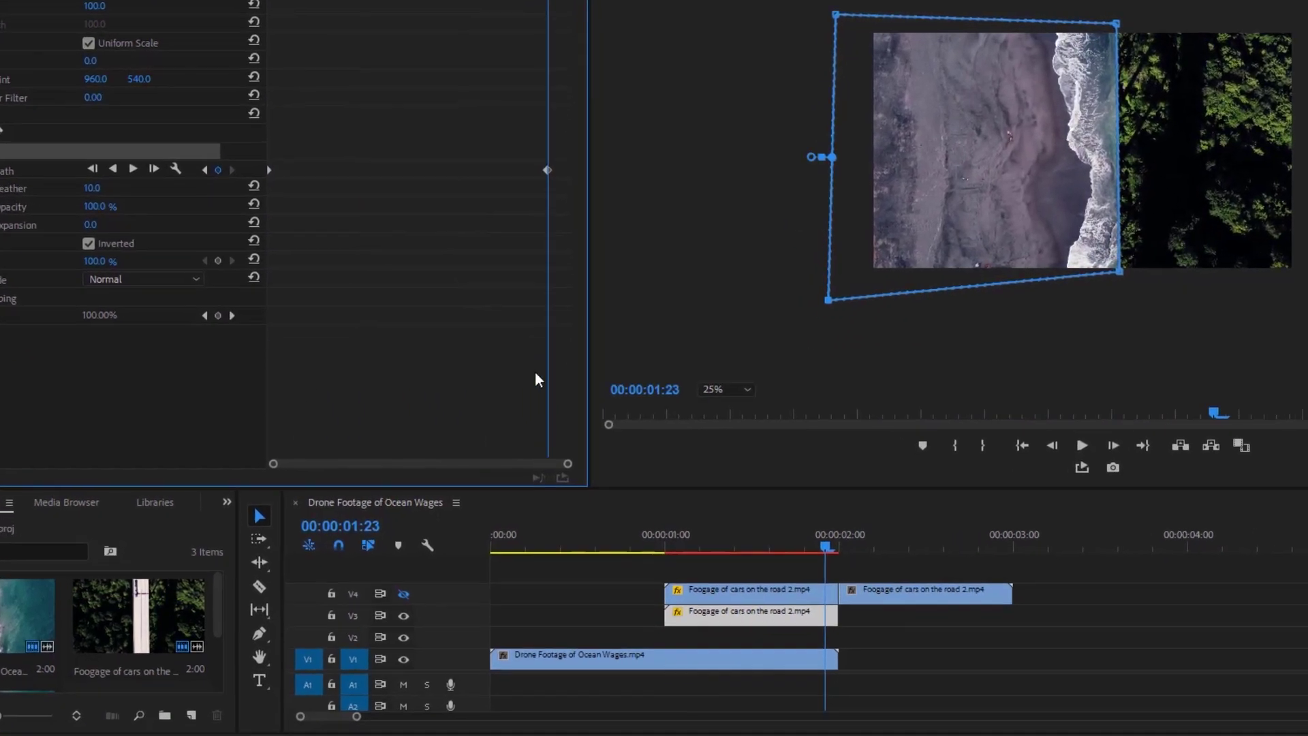
Hide track V3 and Alt-drag a copy of the V4 road clip onto V2.
left_click(392, 602)
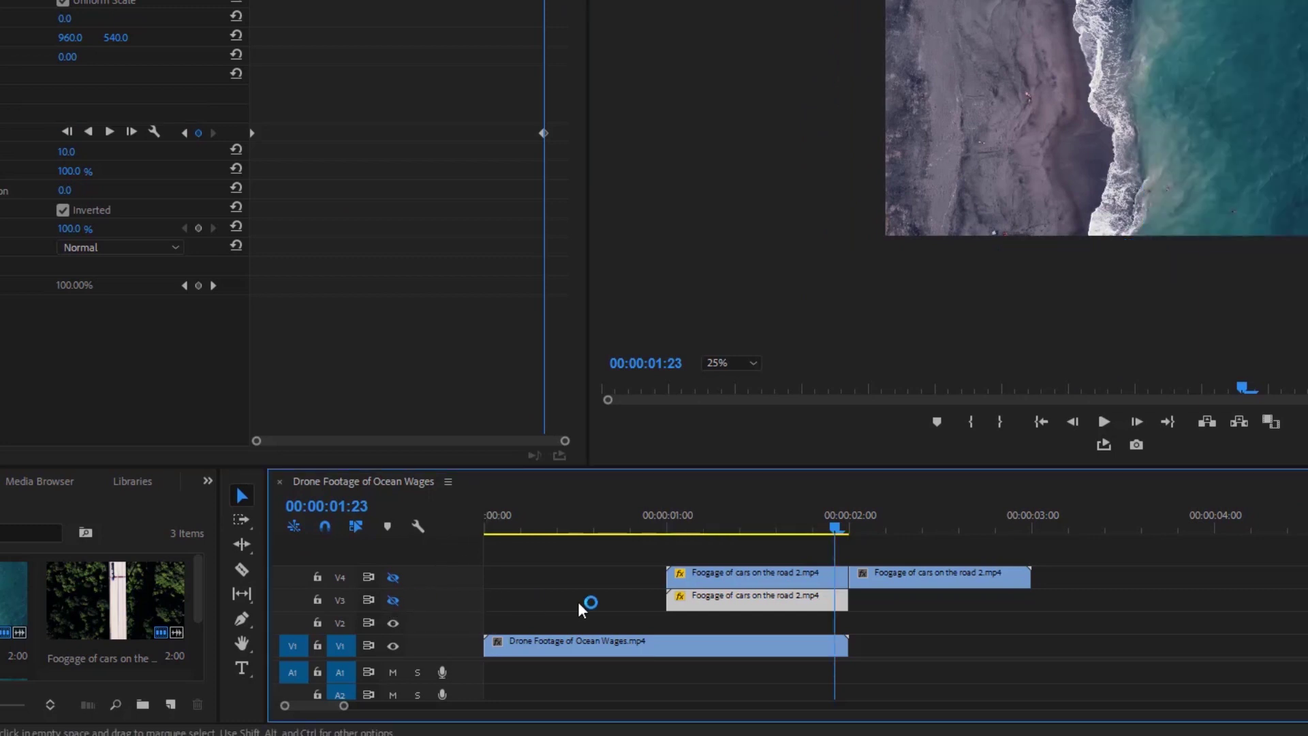
left_click(741, 580)
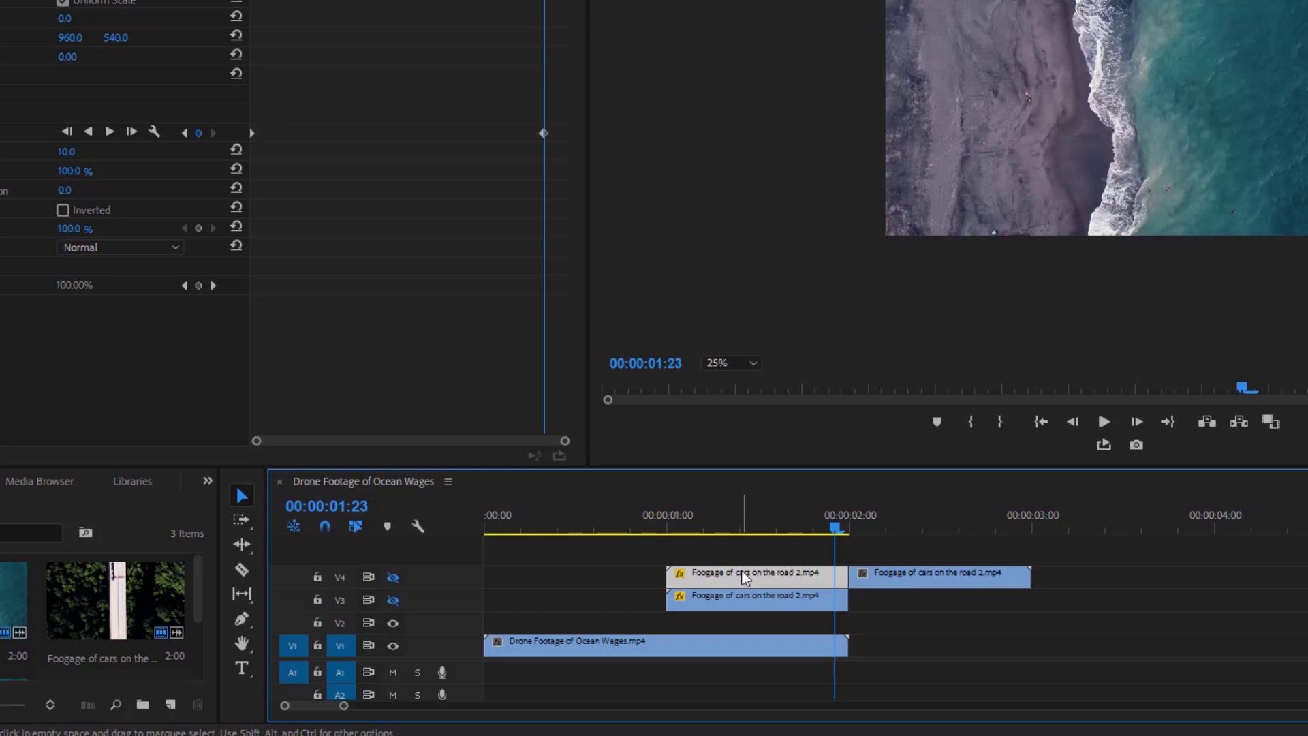
left_click_drag(744, 578, 747, 621)
left_click(747, 623)
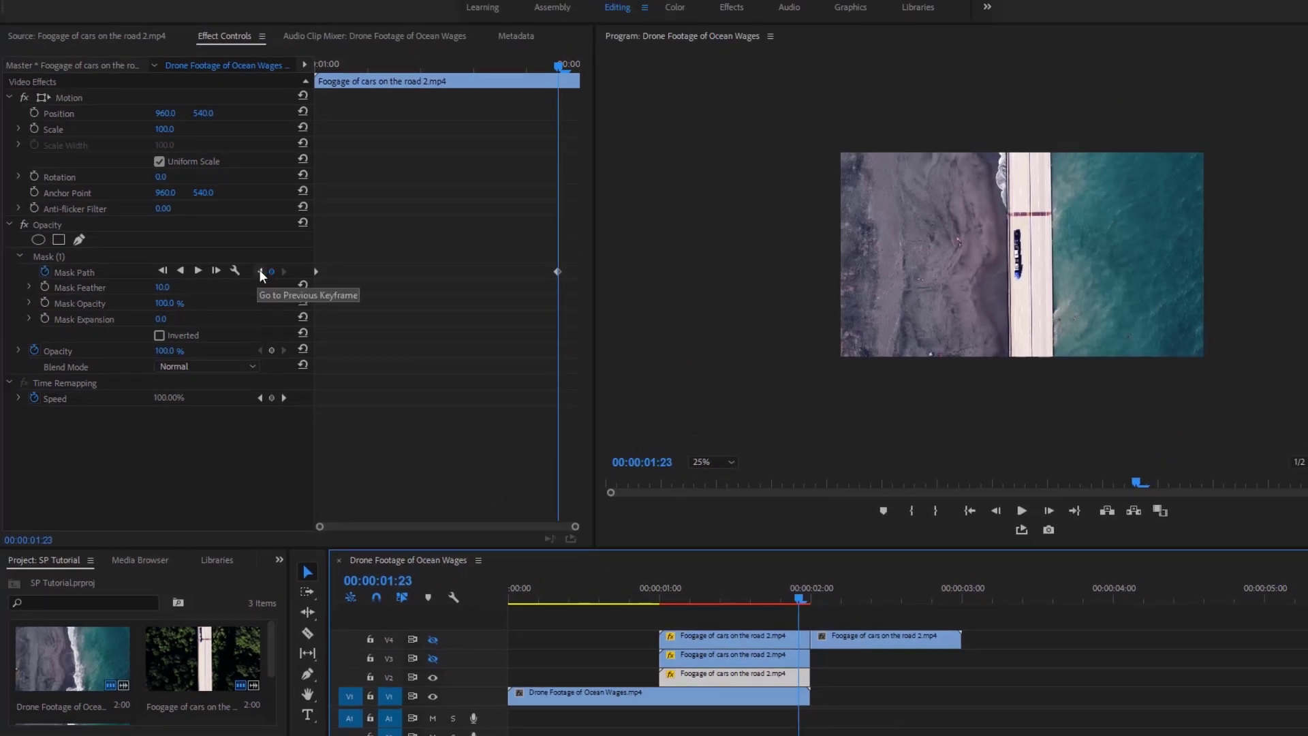
At the earlier keyframe, invert the V2 copy's mask and stretch its right corners outward.
left_click(259, 270)
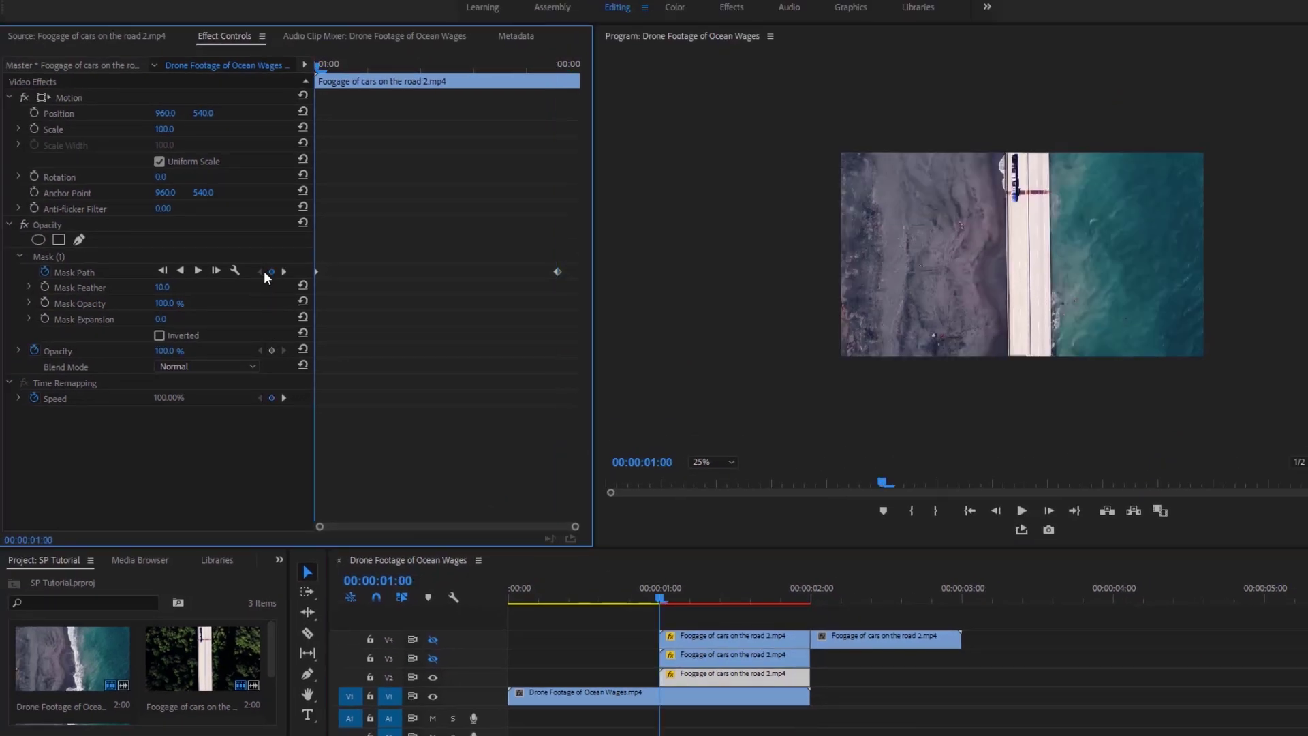
left_click(160, 335)
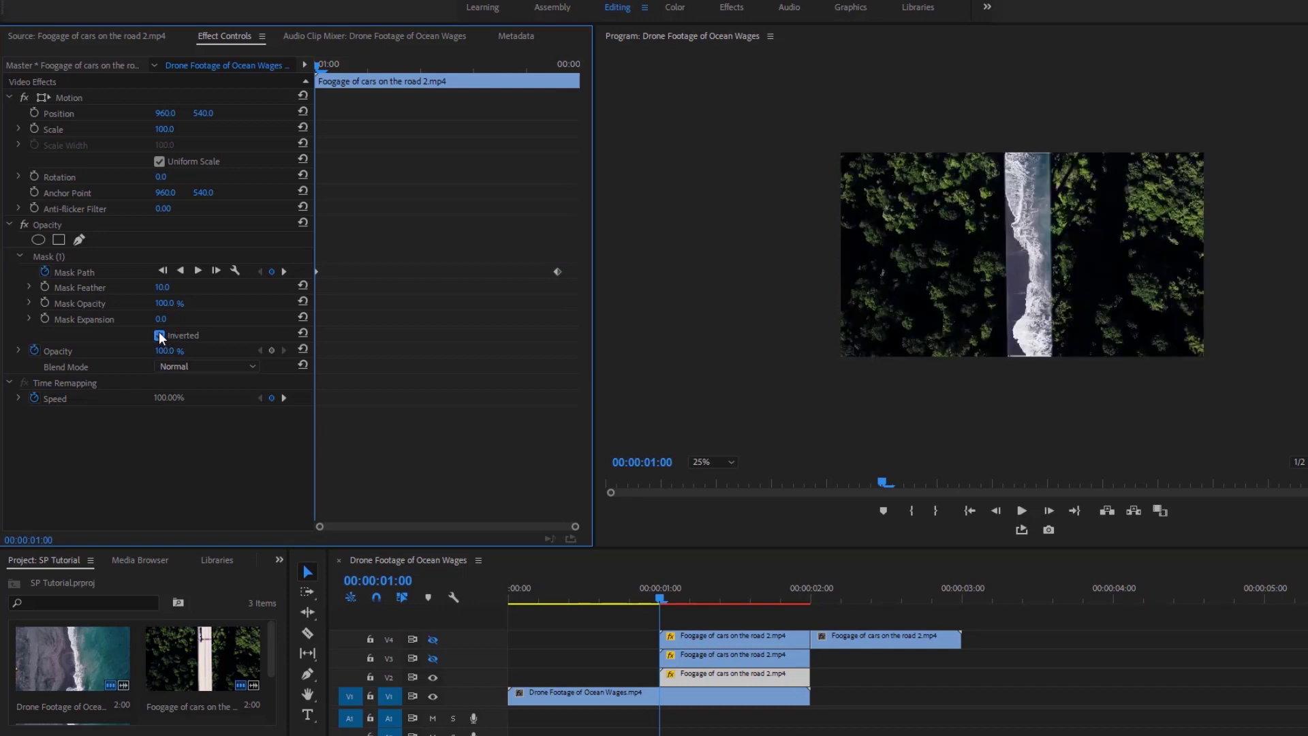
left_click(61, 257)
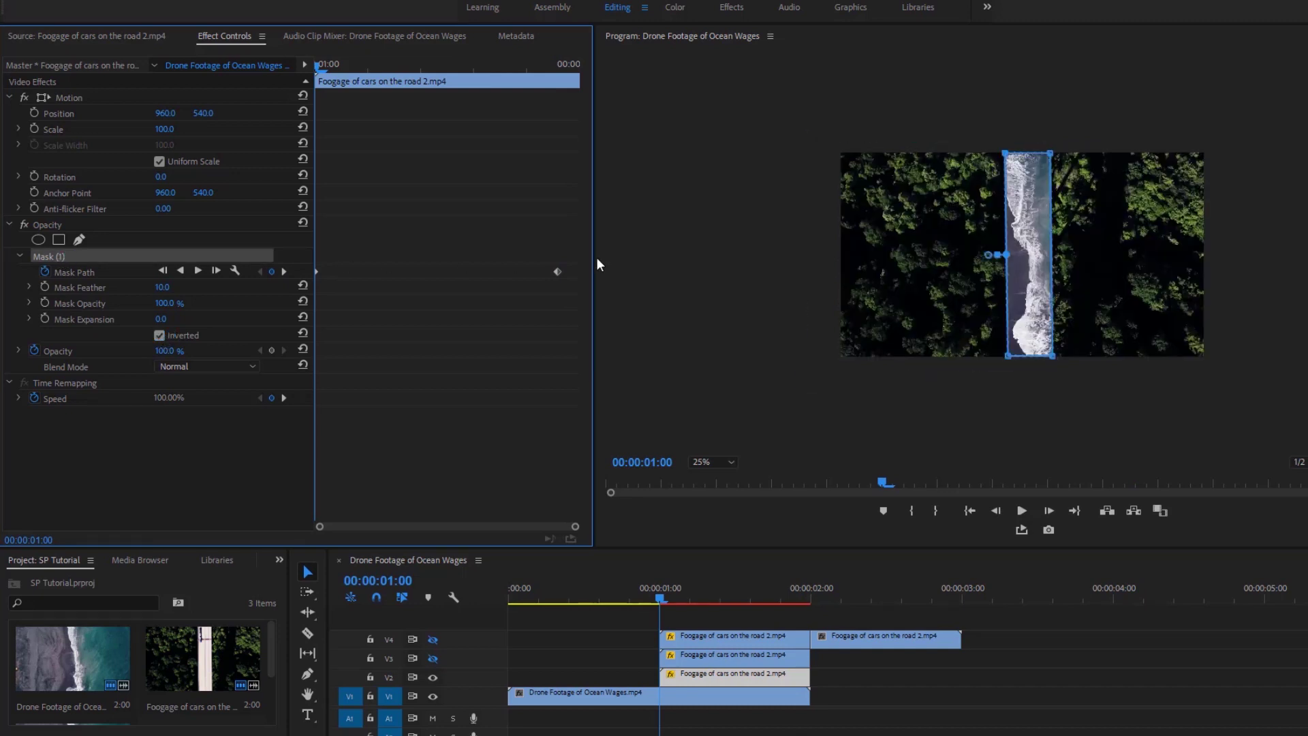
left_click_drag(1053, 156, 1240, 122)
left_click_drag(1056, 361, 1234, 385)
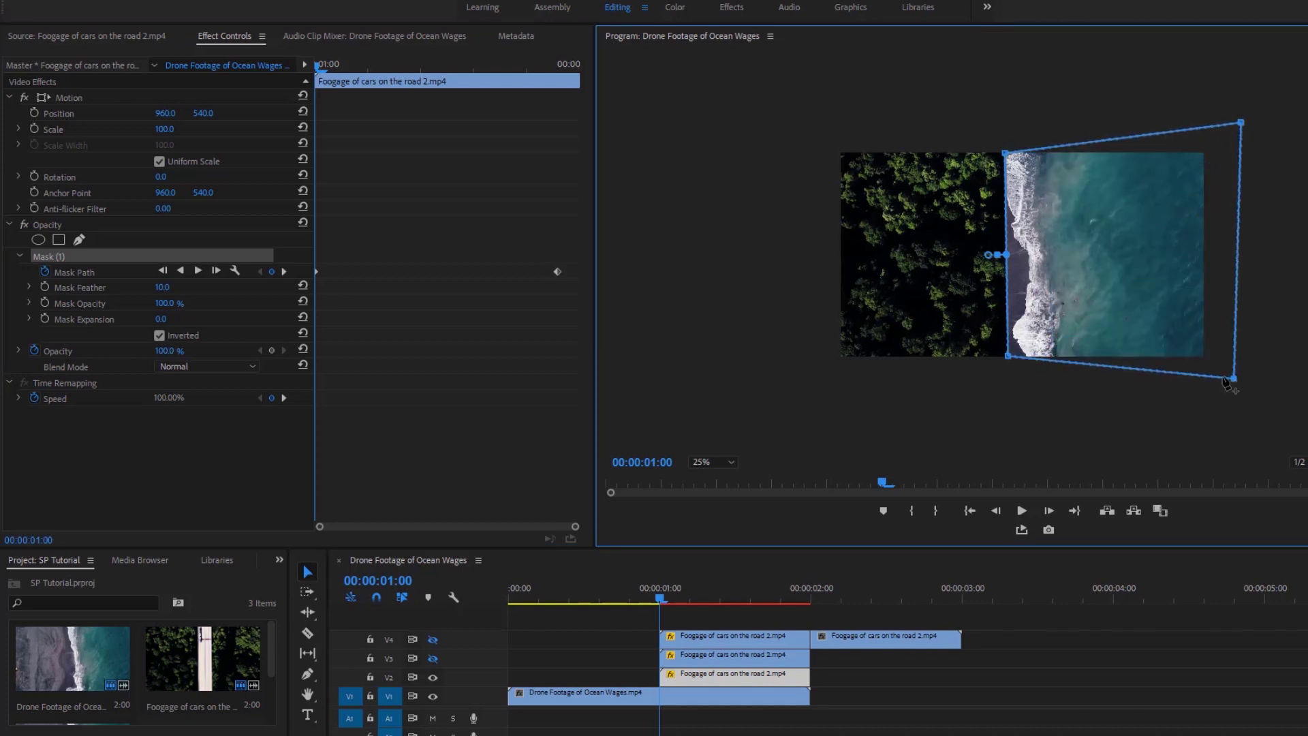
At the later keyframe, stretch the right corners outward too and set Program zoom to Fit.
left_click(283, 269)
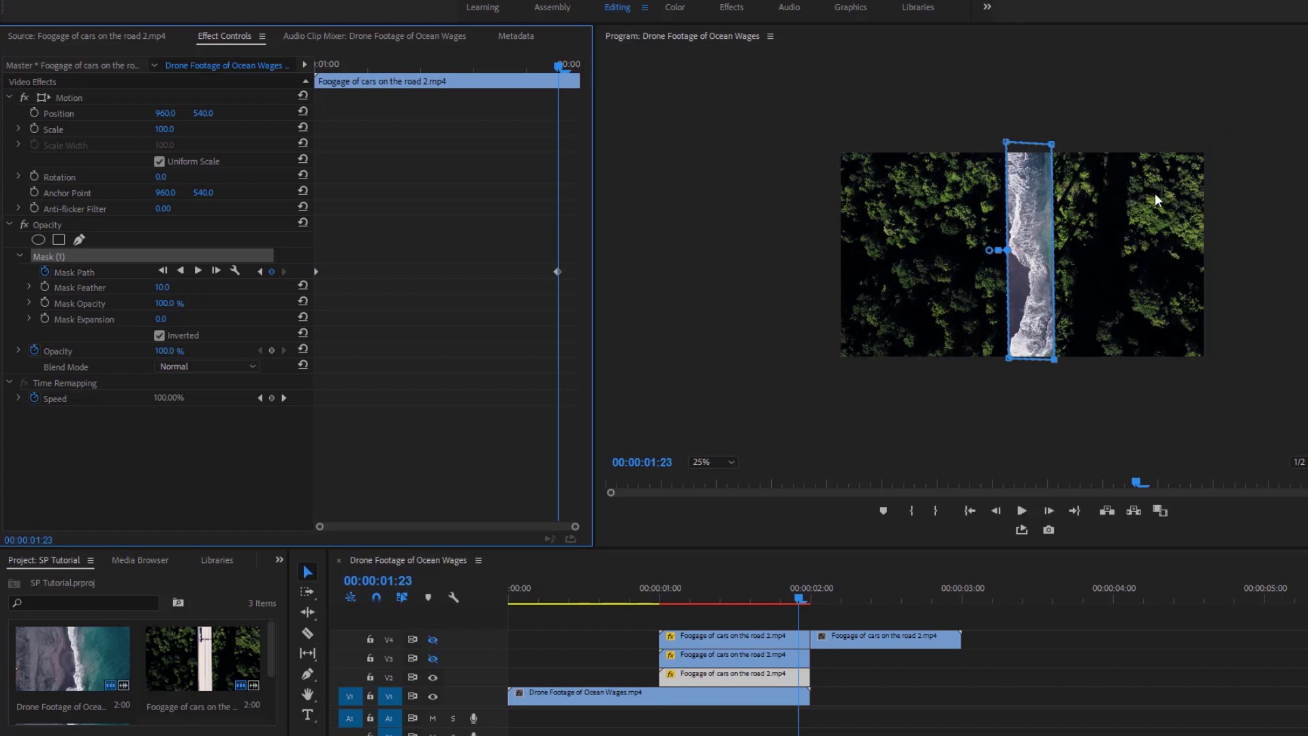
left_click_drag(1053, 145, 1260, 129)
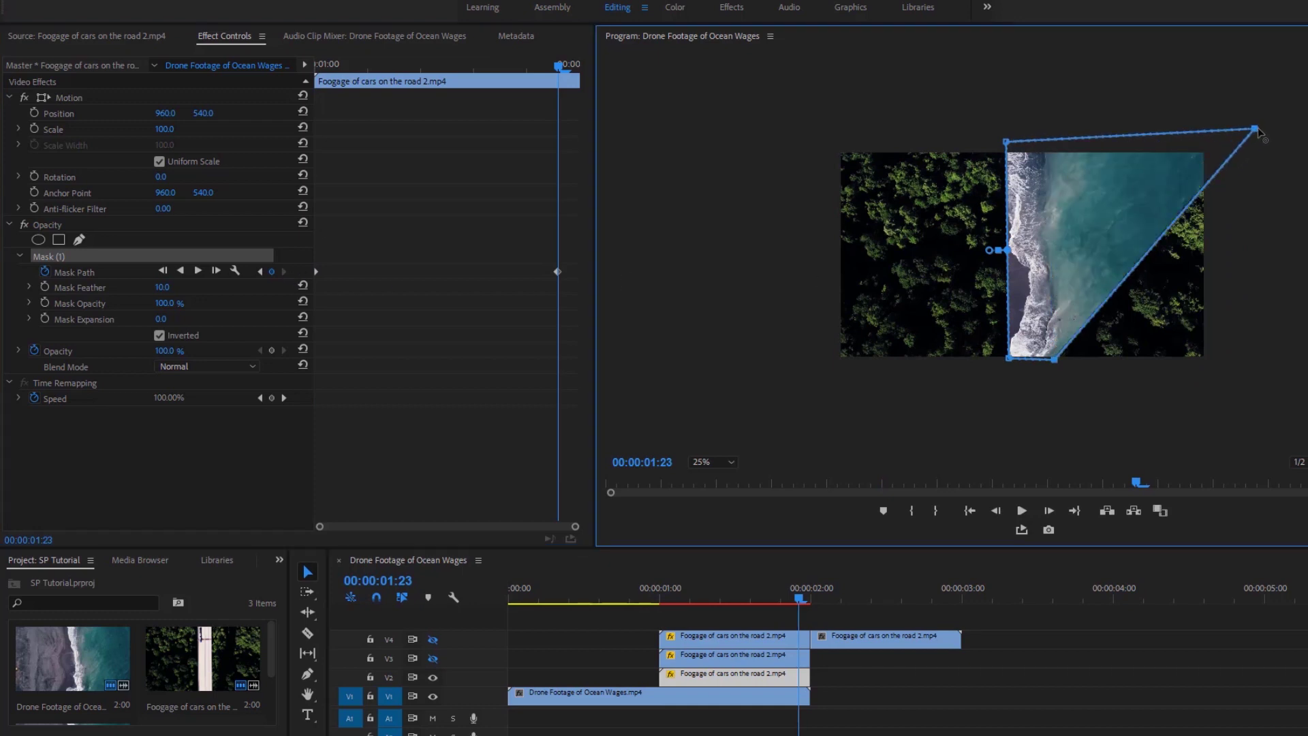
left_click_drag(1054, 361, 1244, 385)
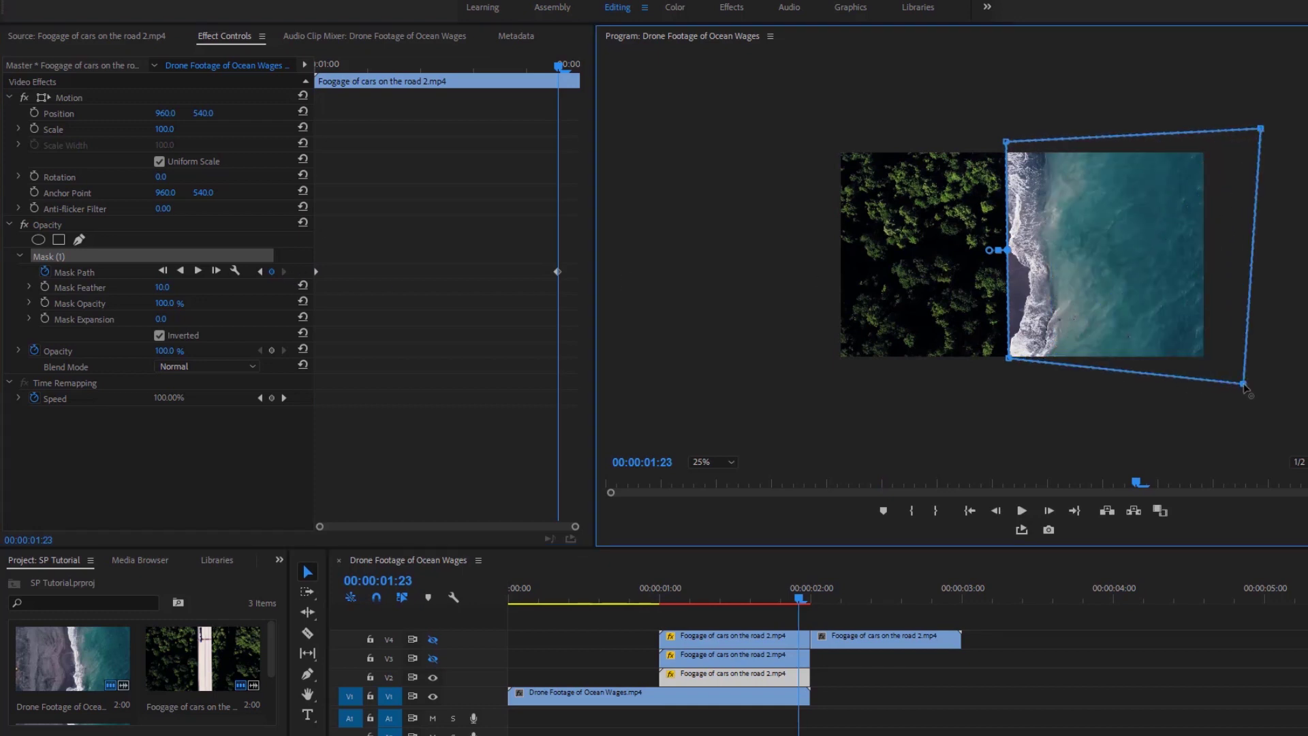
left_click(722, 462)
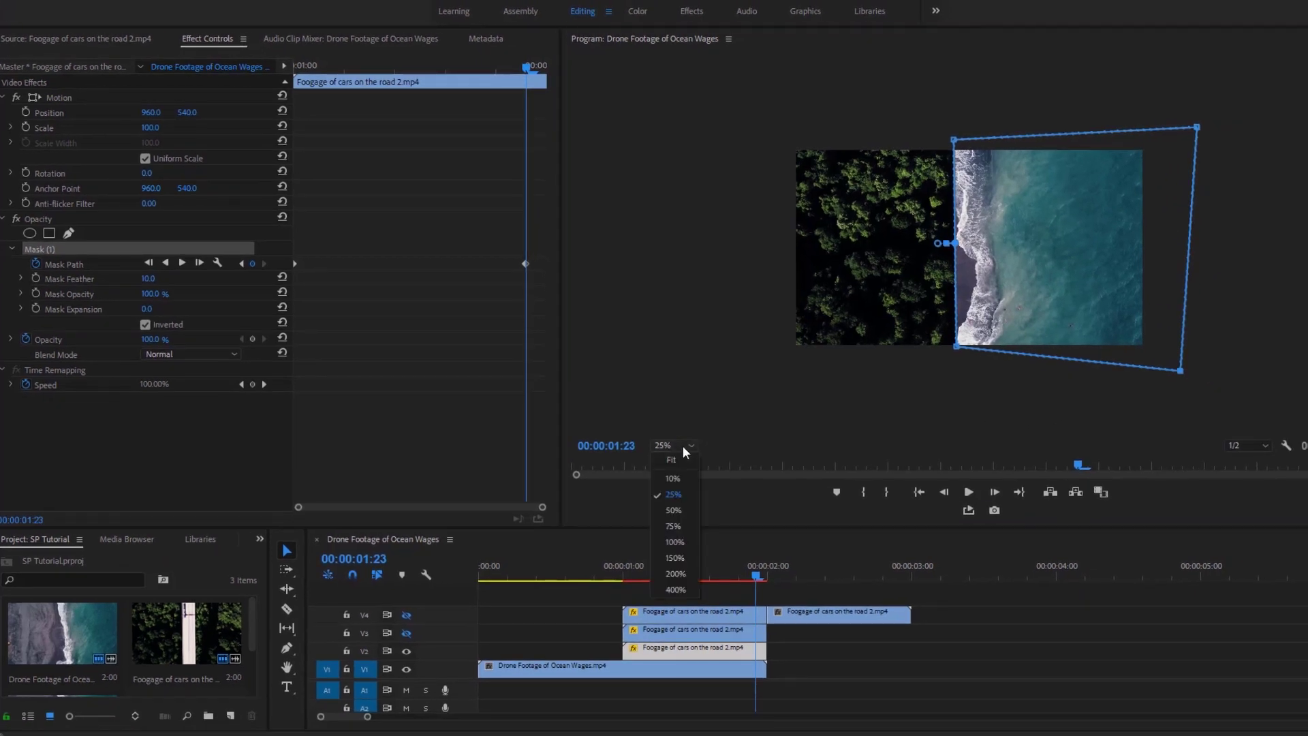
left_click(678, 459)
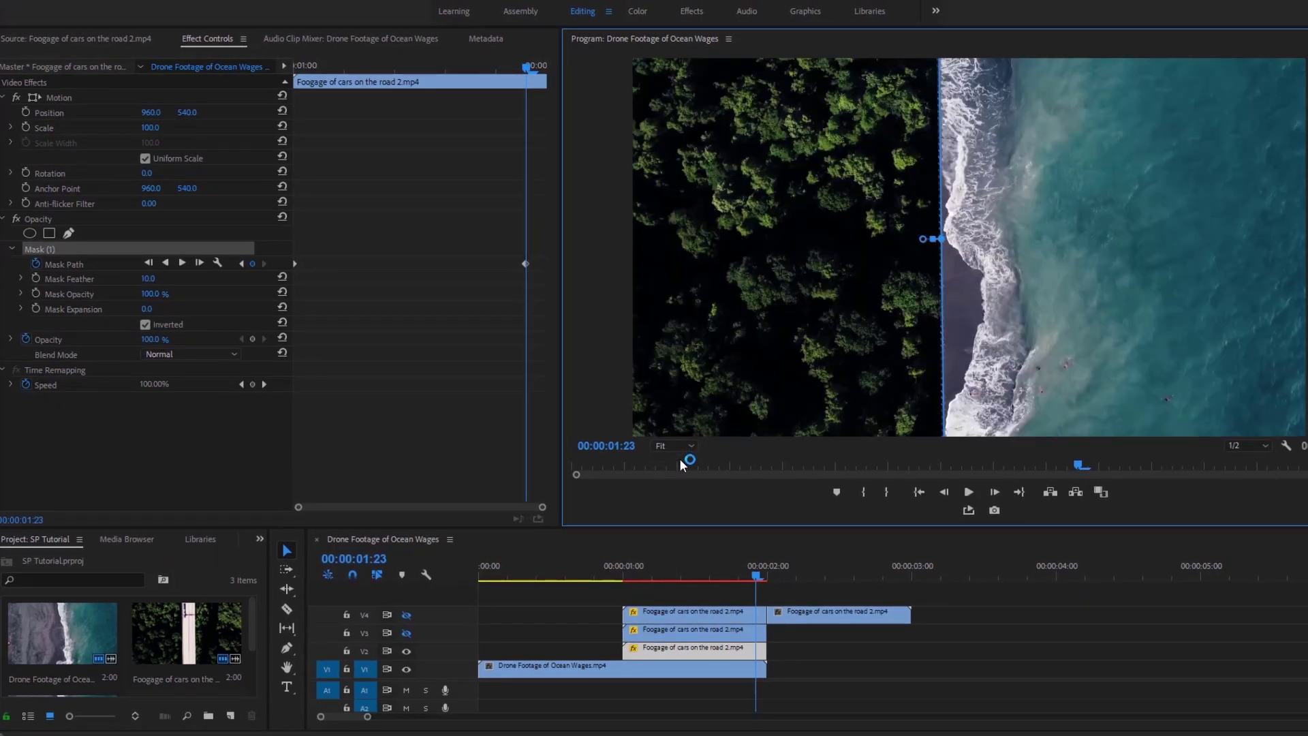
Turn V4 and V3 output back on and nest the V4 clip as Nested Sequence 04.
left_click(407, 615)
left_click(406, 632)
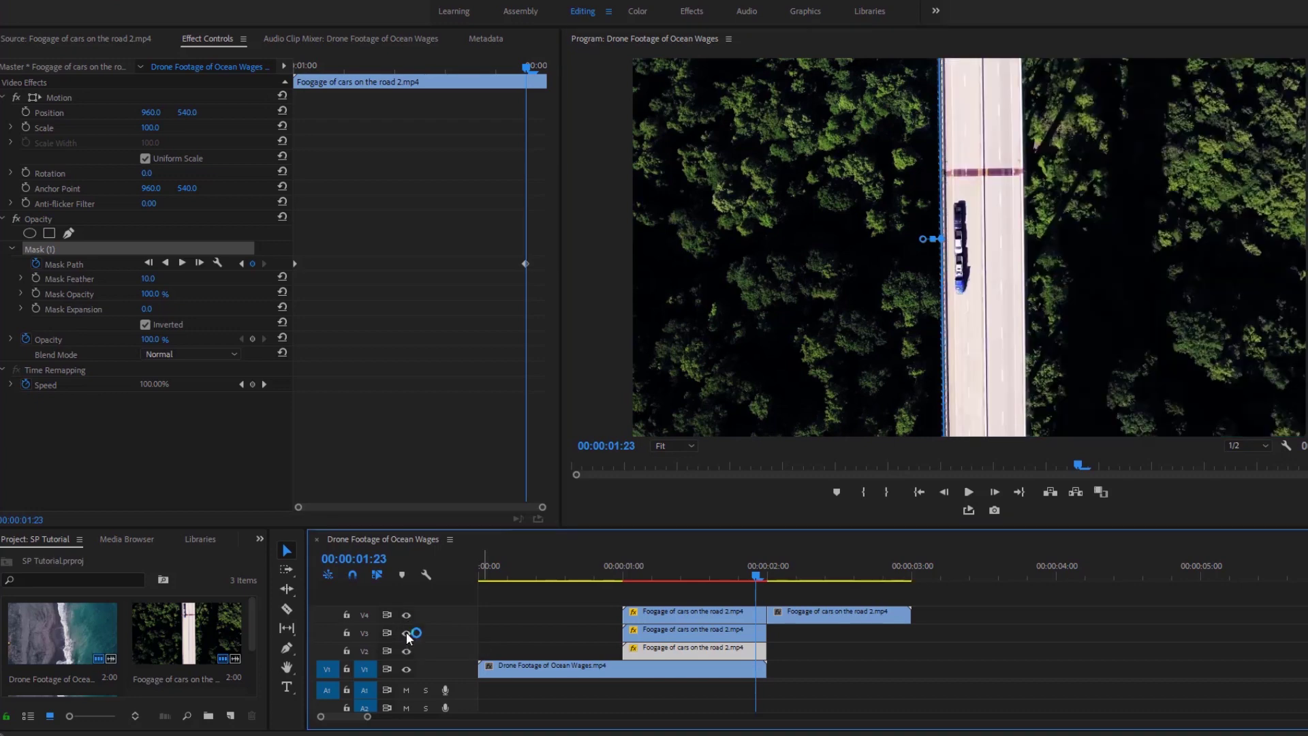
left_click(680, 612)
right_click(680, 611)
left_click(733, 402)
left_click(650, 375)
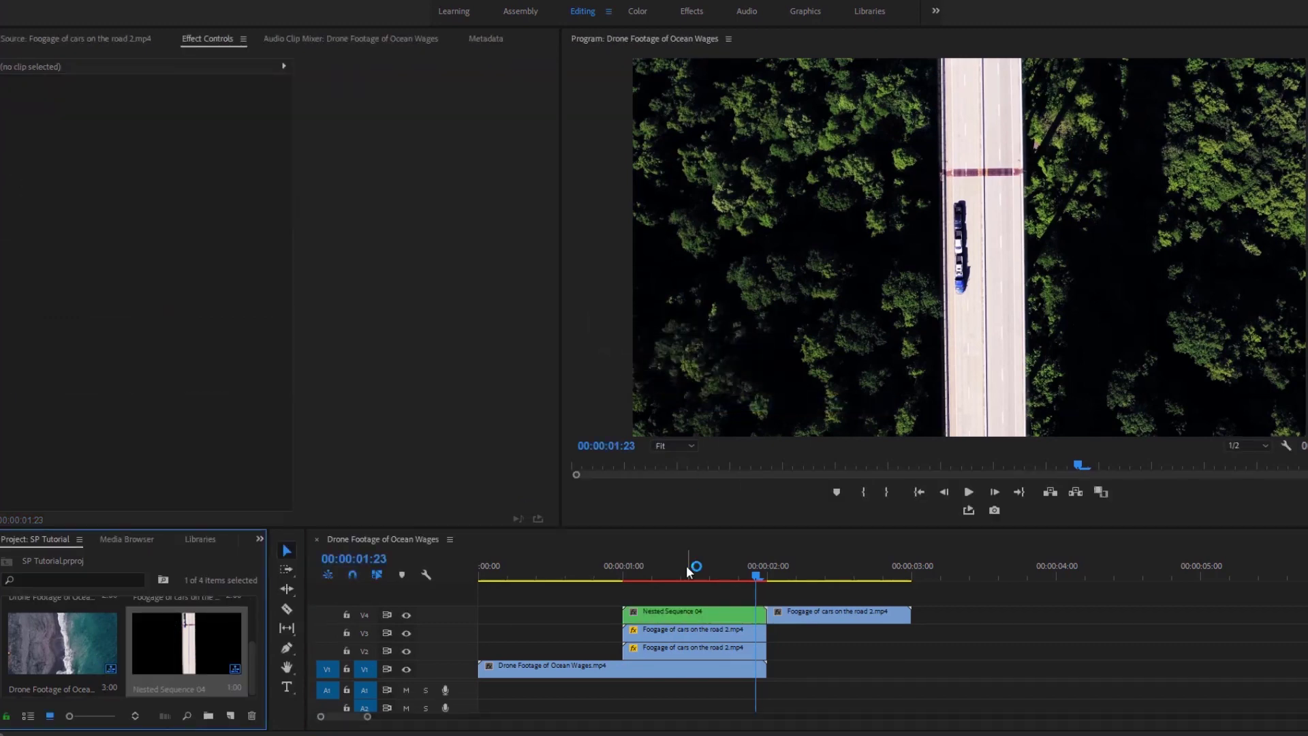
Nest the V3 and V2 road clips as Nested Sequences 05 and 06.
right_click(684, 630)
left_click(720, 404)
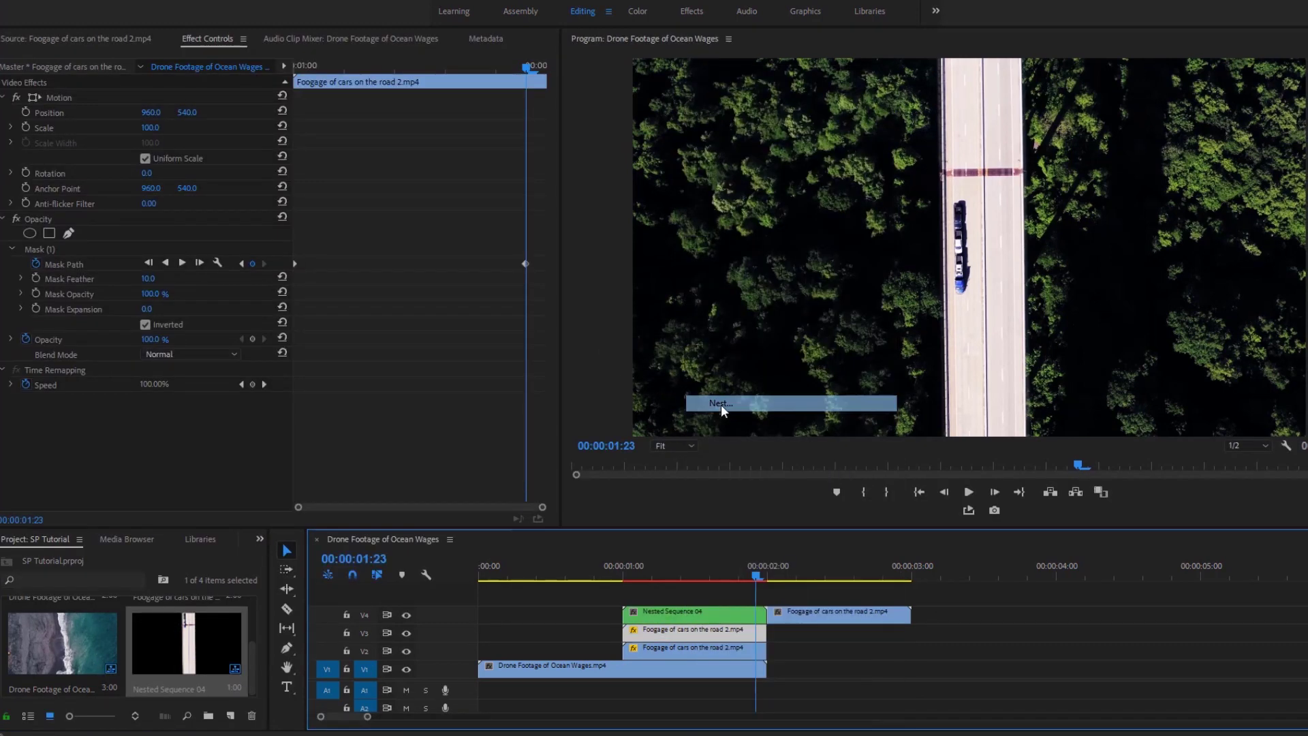
left_click(654, 375)
left_click(683, 648)
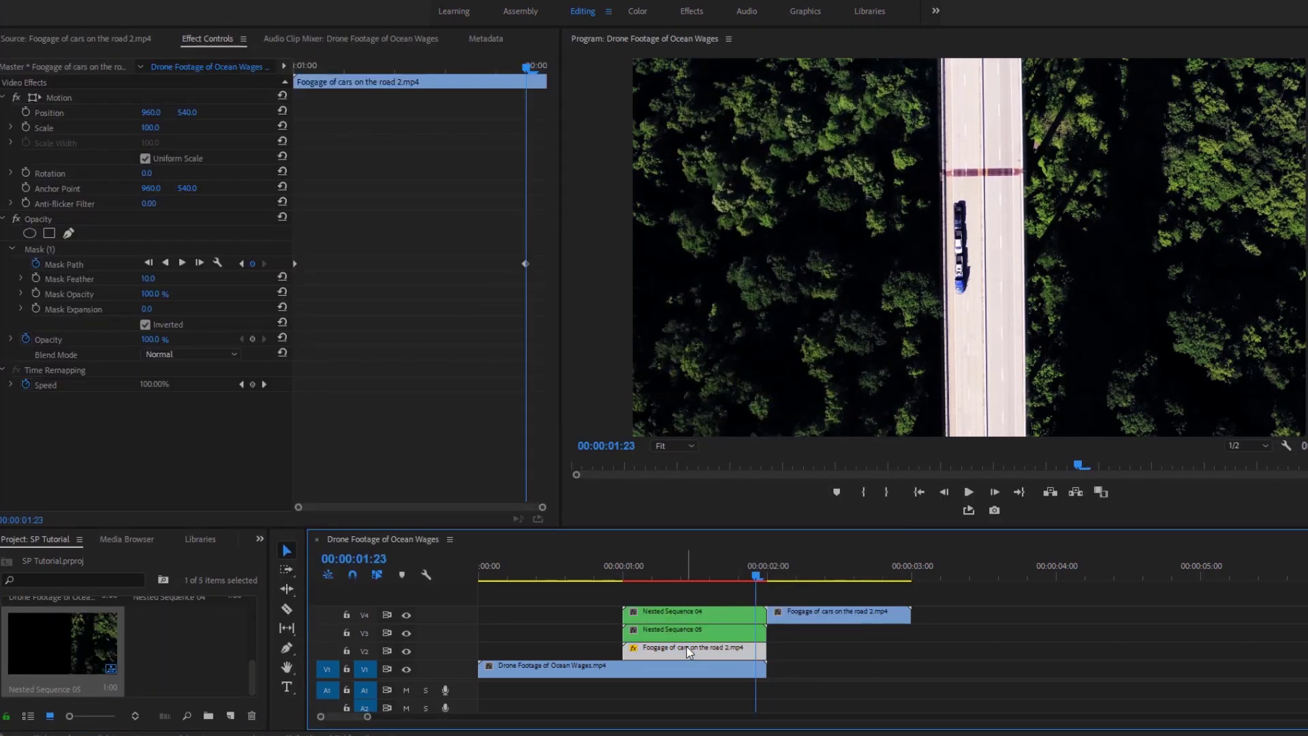
right_click(684, 648)
left_click(726, 305)
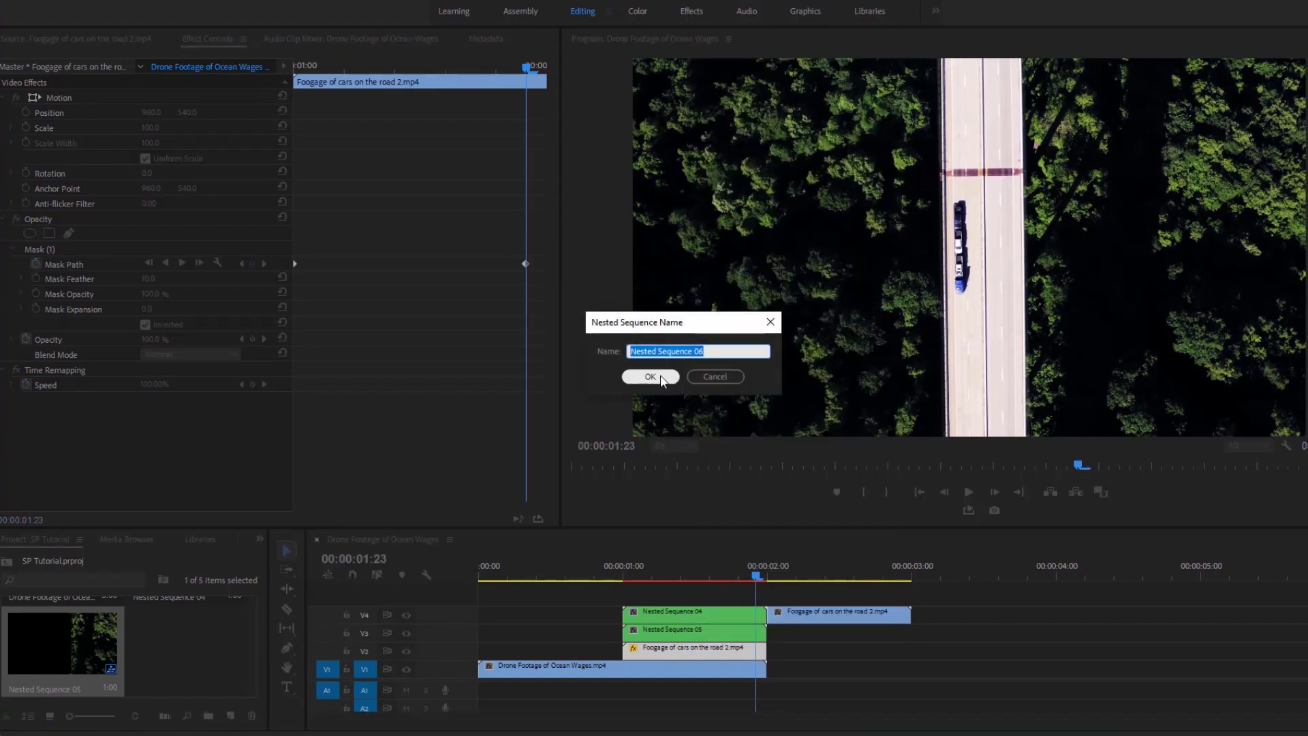
left_click(654, 375)
left_click(259, 539)
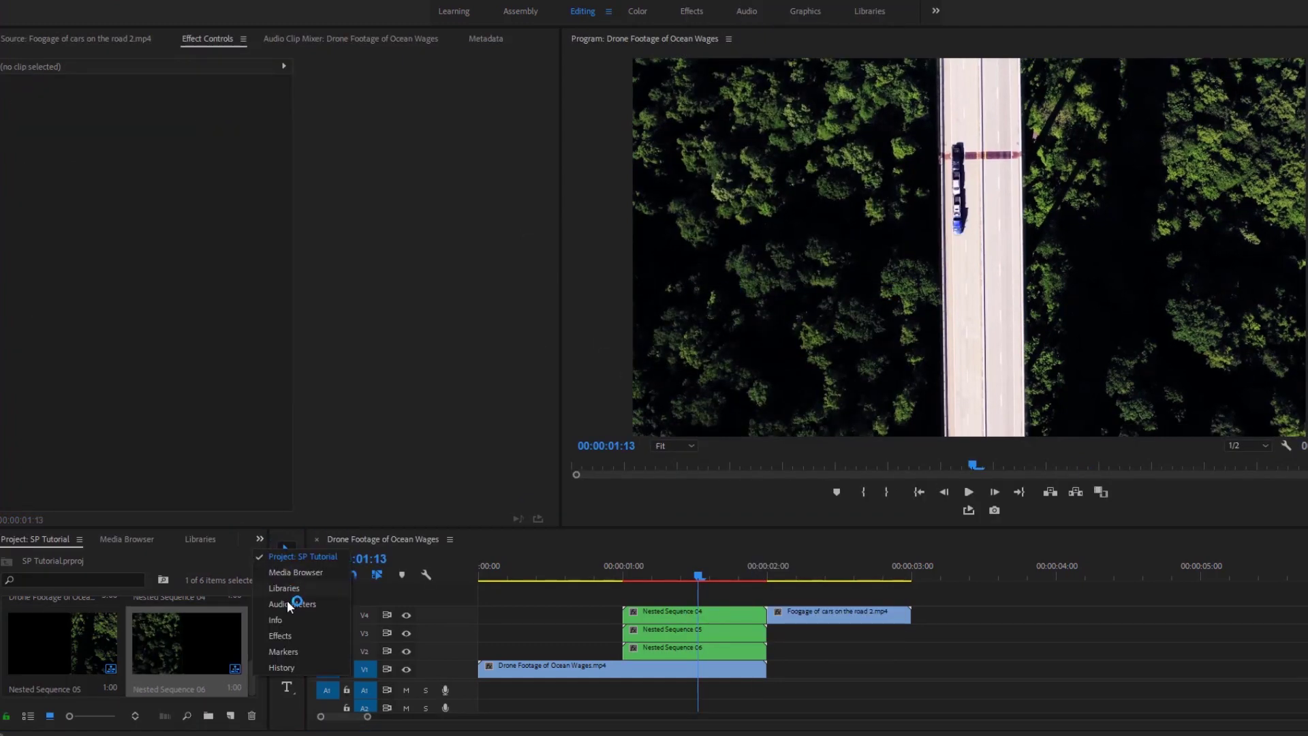
Search Effects for 'transform' and drag Transform onto Nested Sequences 04, 05 and 06.
left_click(282, 635)
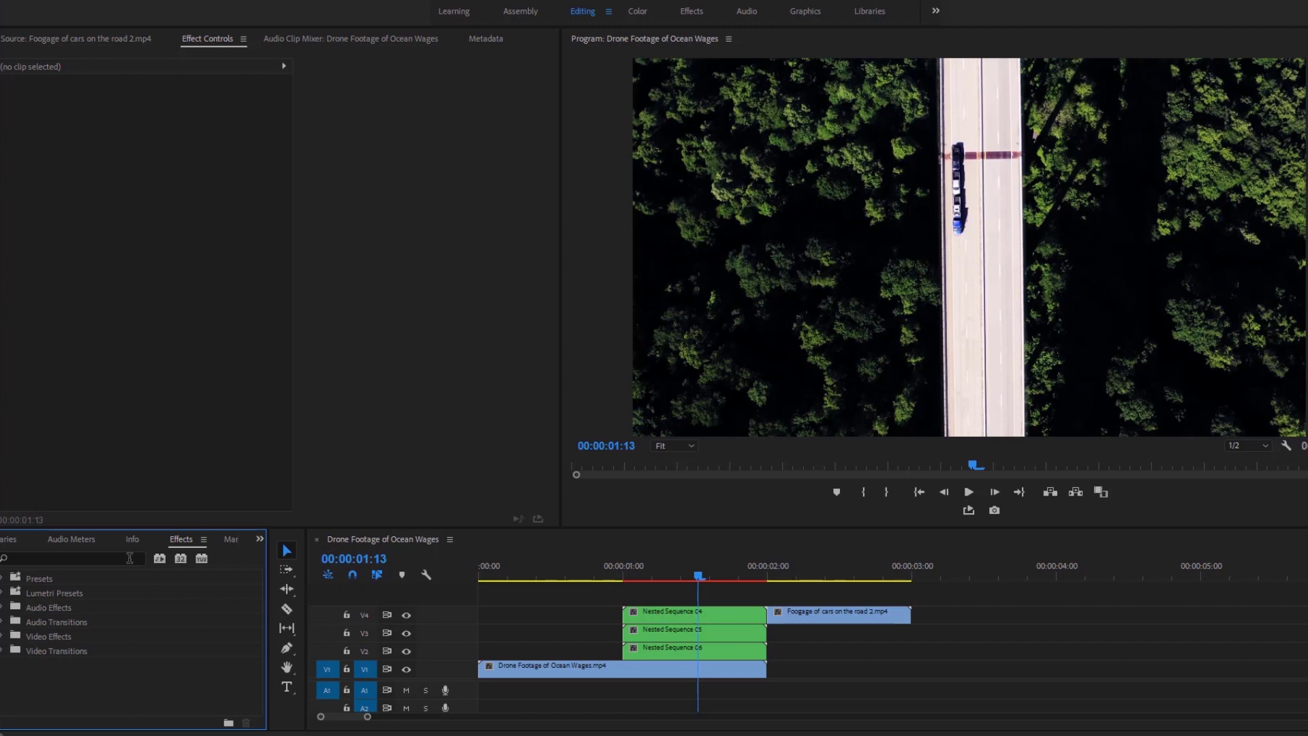
left_click(129, 557)
type("ansfor")
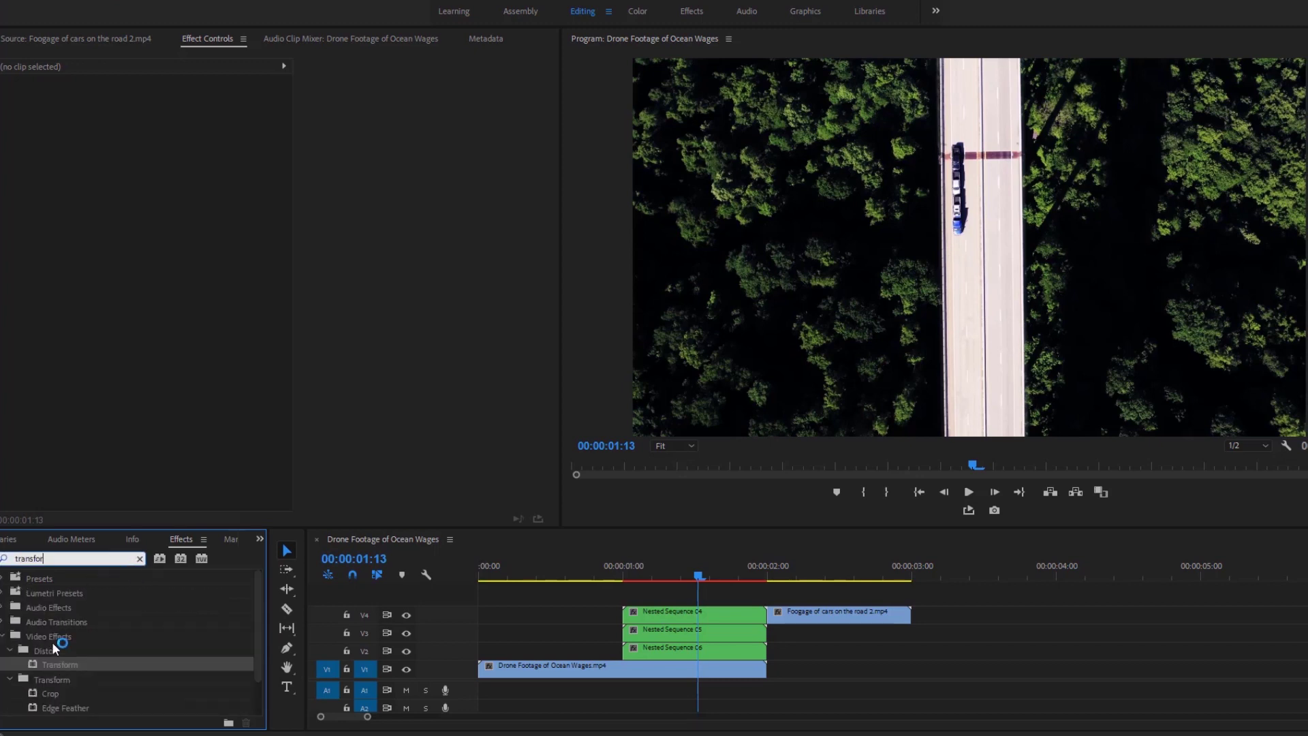
left_click_drag(65, 668, 613, 617)
left_click_drag(64, 664, 654, 633)
left_click_drag(63, 665, 664, 650)
left_click(664, 613)
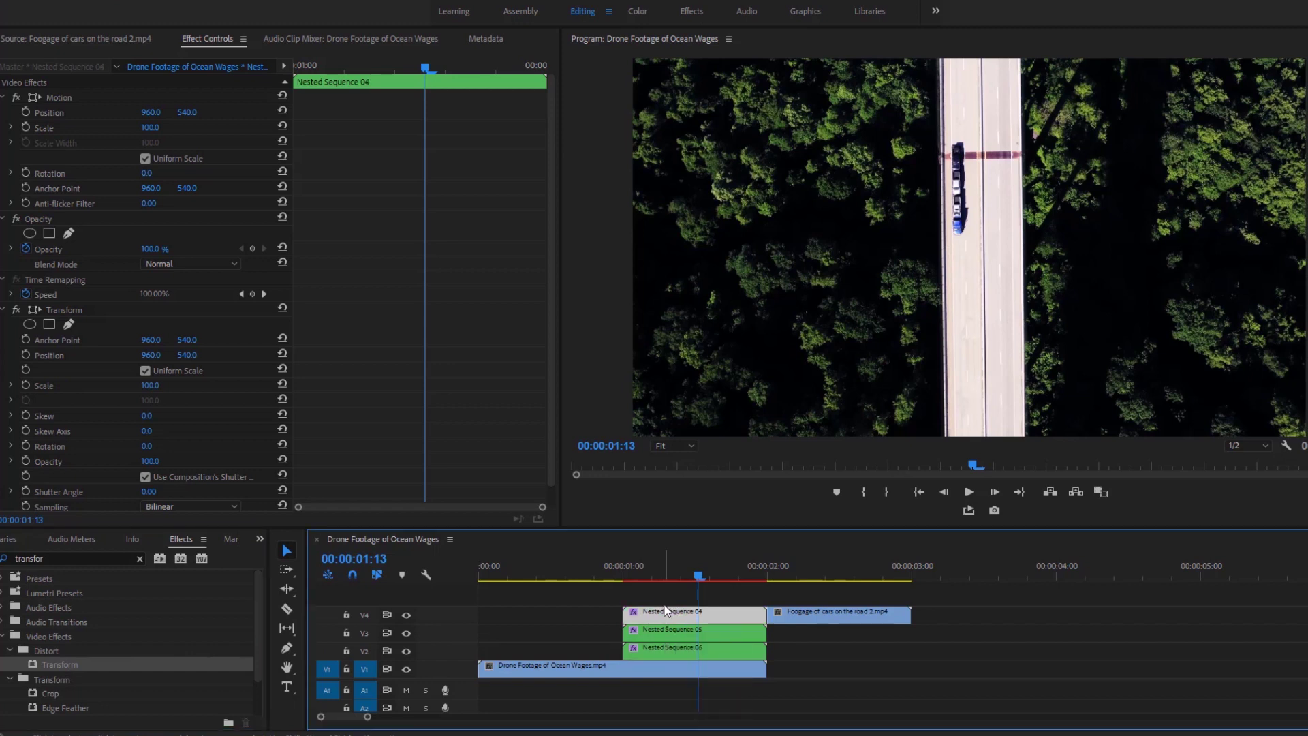
On Nested Sequence 04, add Transform Position keyframes at 01:00 and 01:20.
left_click_drag(425, 68, 298, 68)
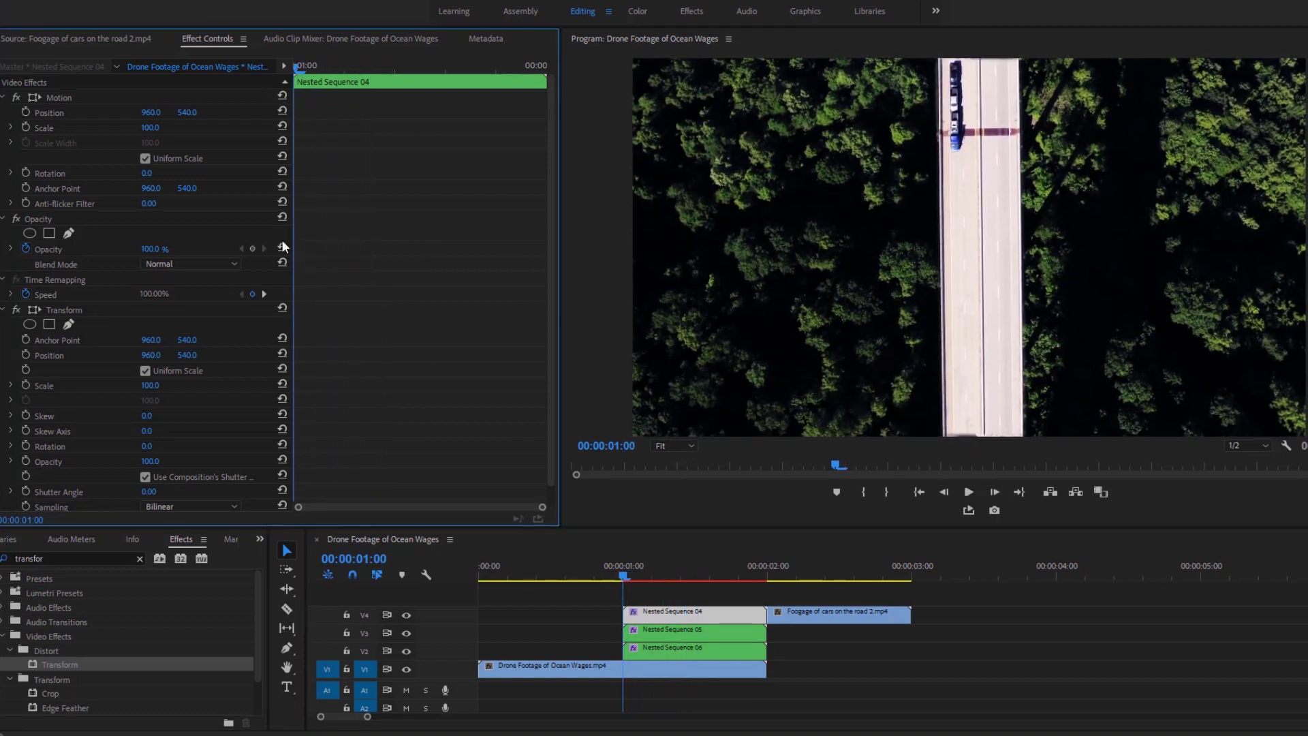
left_click(25, 354)
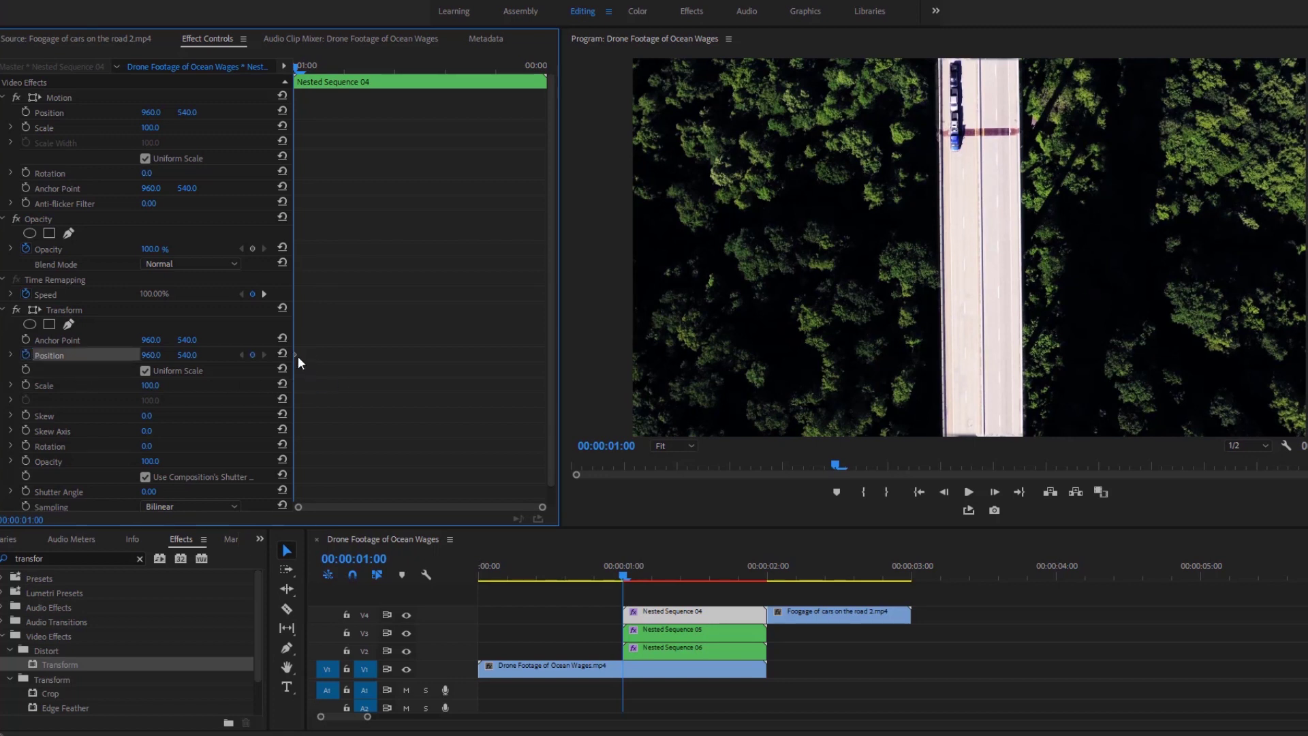
key("shift+Right")
key("shift+Right")
key("shift+Right")
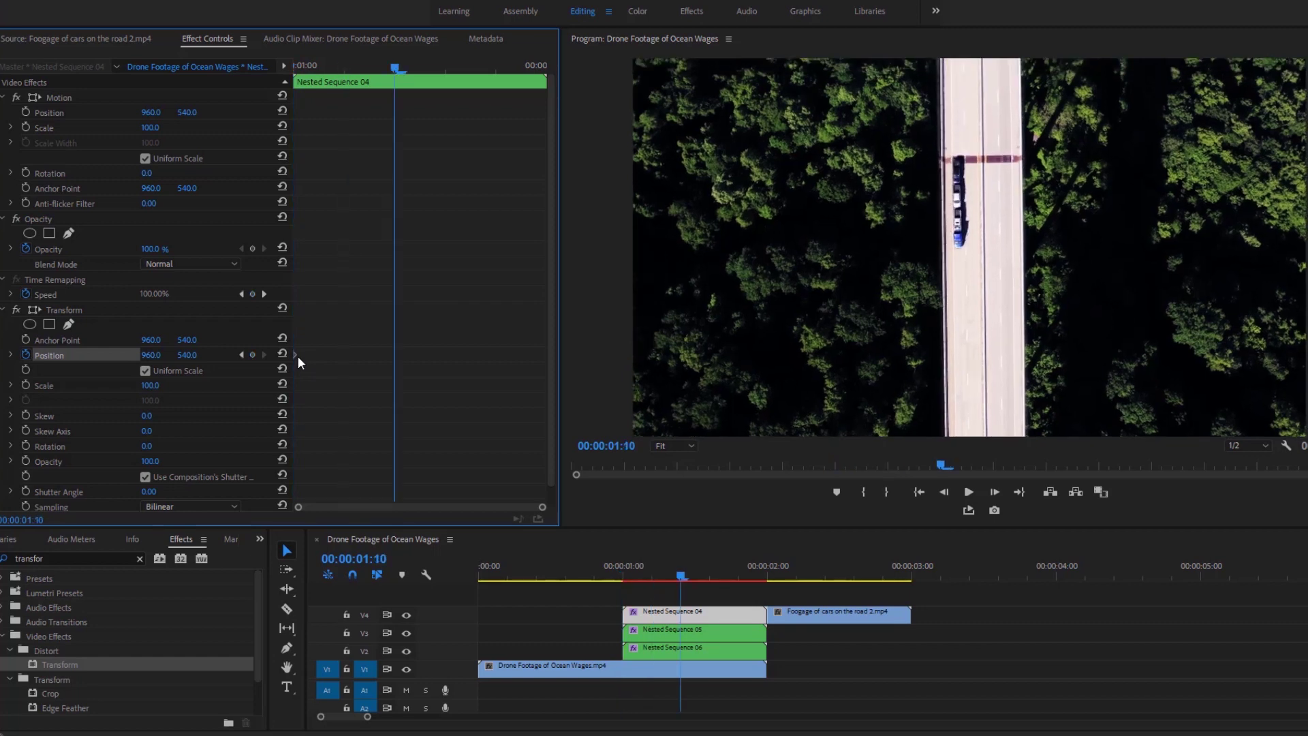
key("shift+Right")
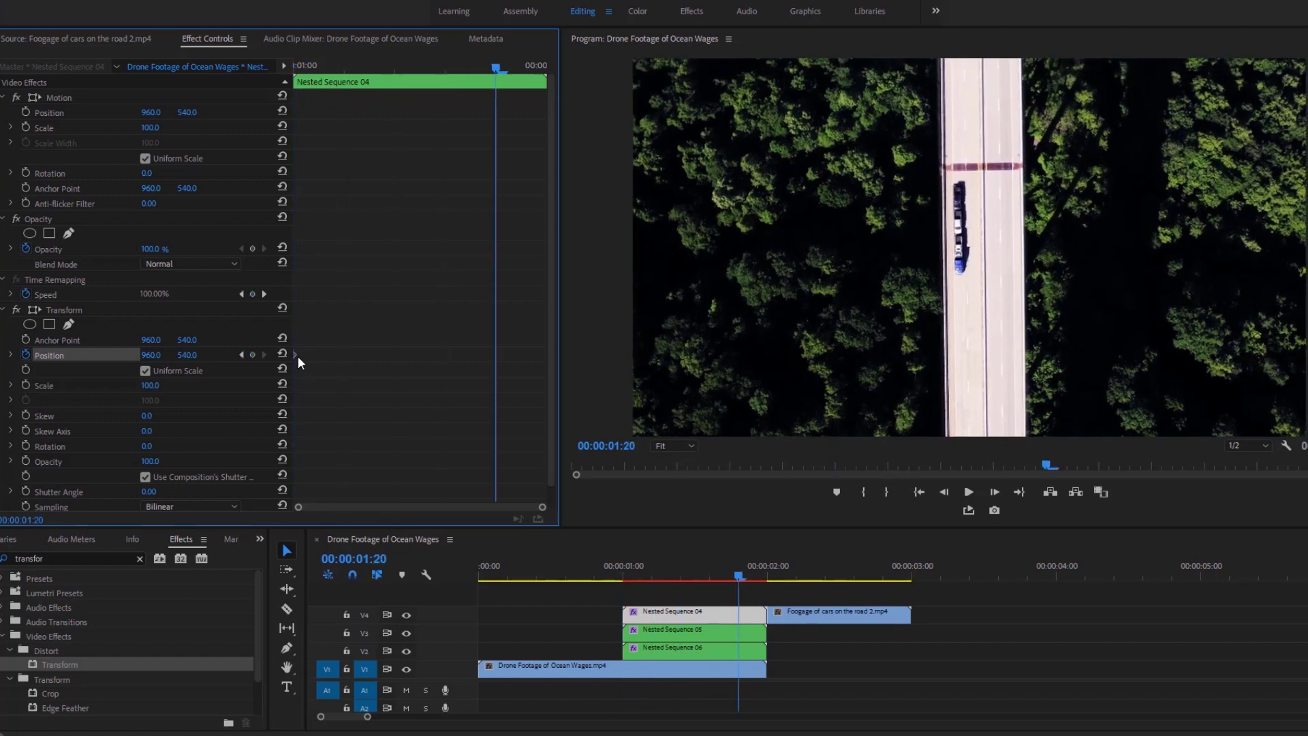
left_click(252, 354)
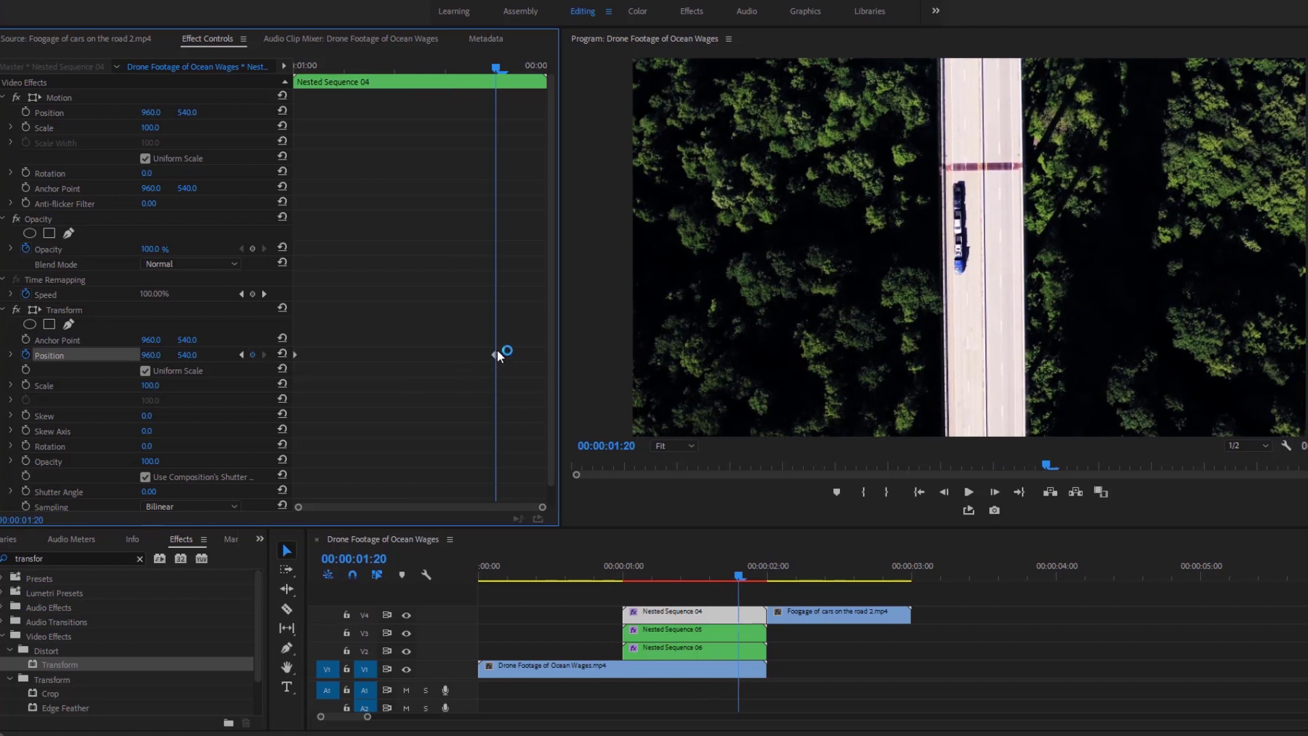
Set Position Y to -544 at the 01:00 keyframe so the strip starts above frame, then preview.
left_click(240, 355)
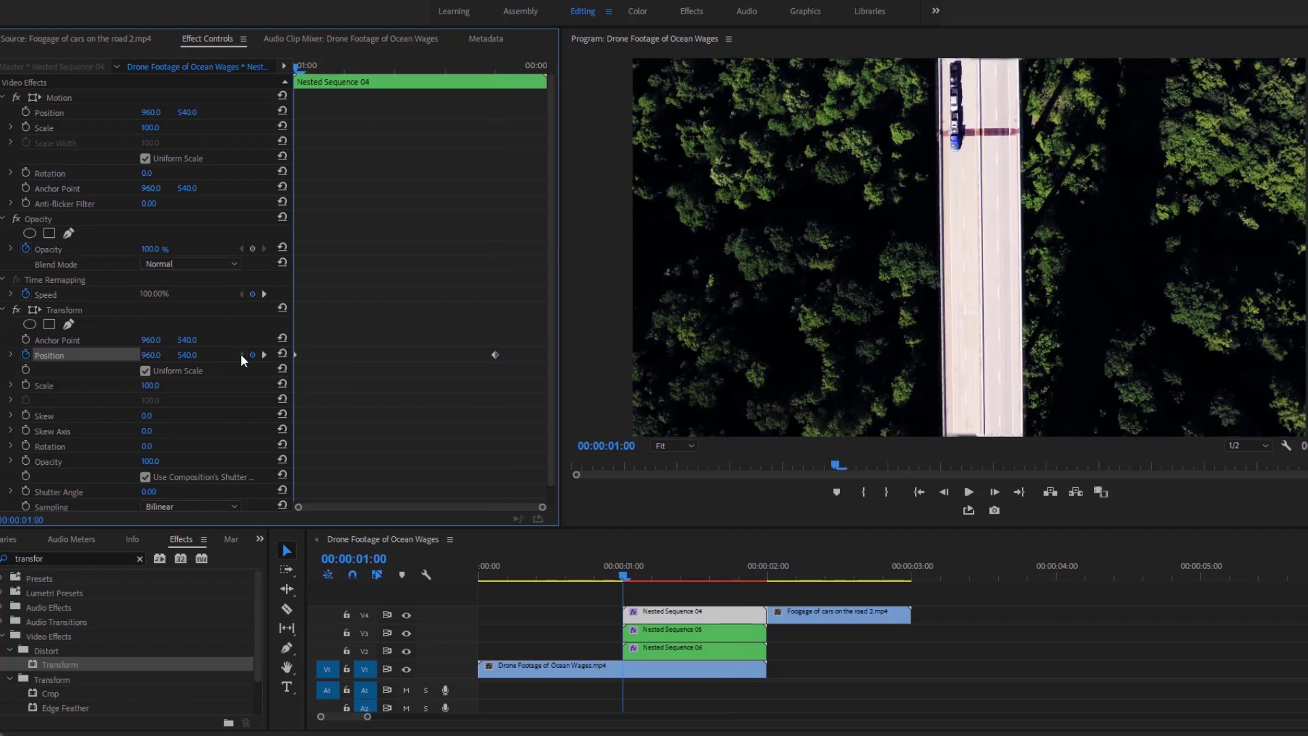
left_click(187, 355)
type("288")
key("Return")
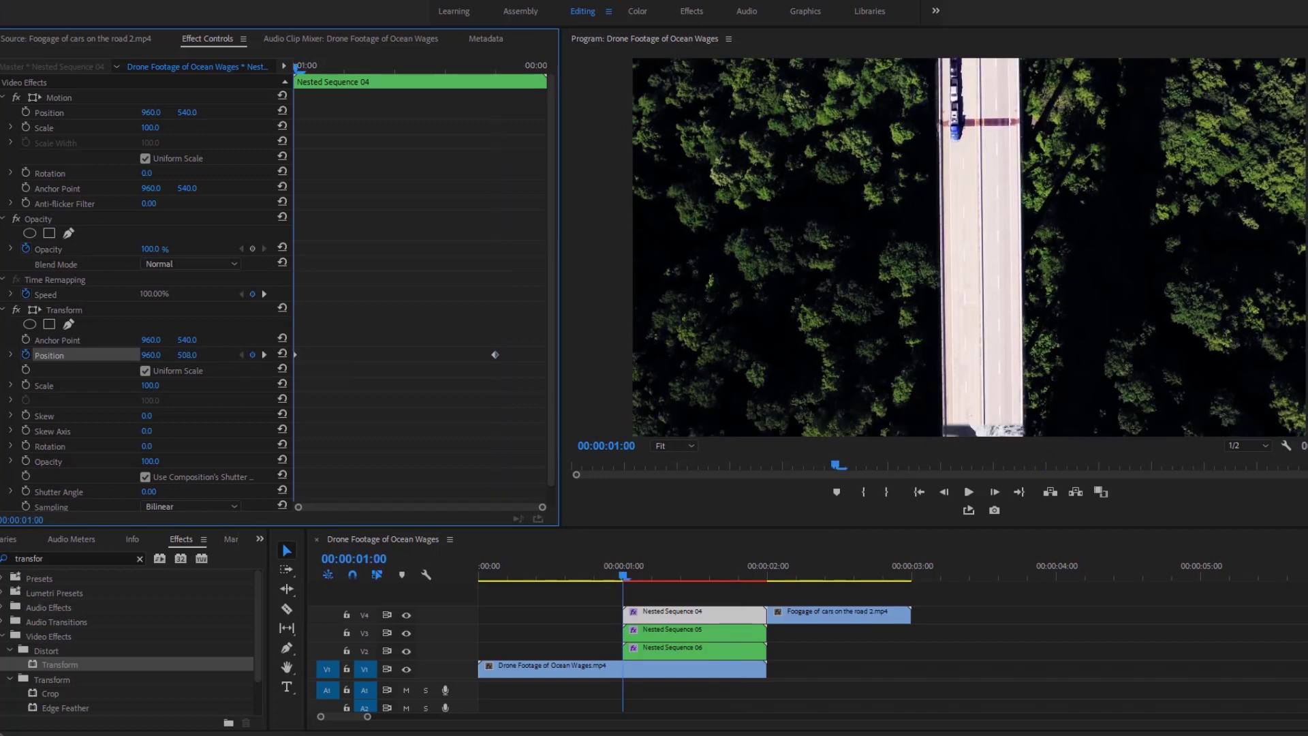
mouse_move(189, 355)
left_mouse_down()
mouse_move(55, 355)
mouse_move(199, 356)
left_mouse_up()
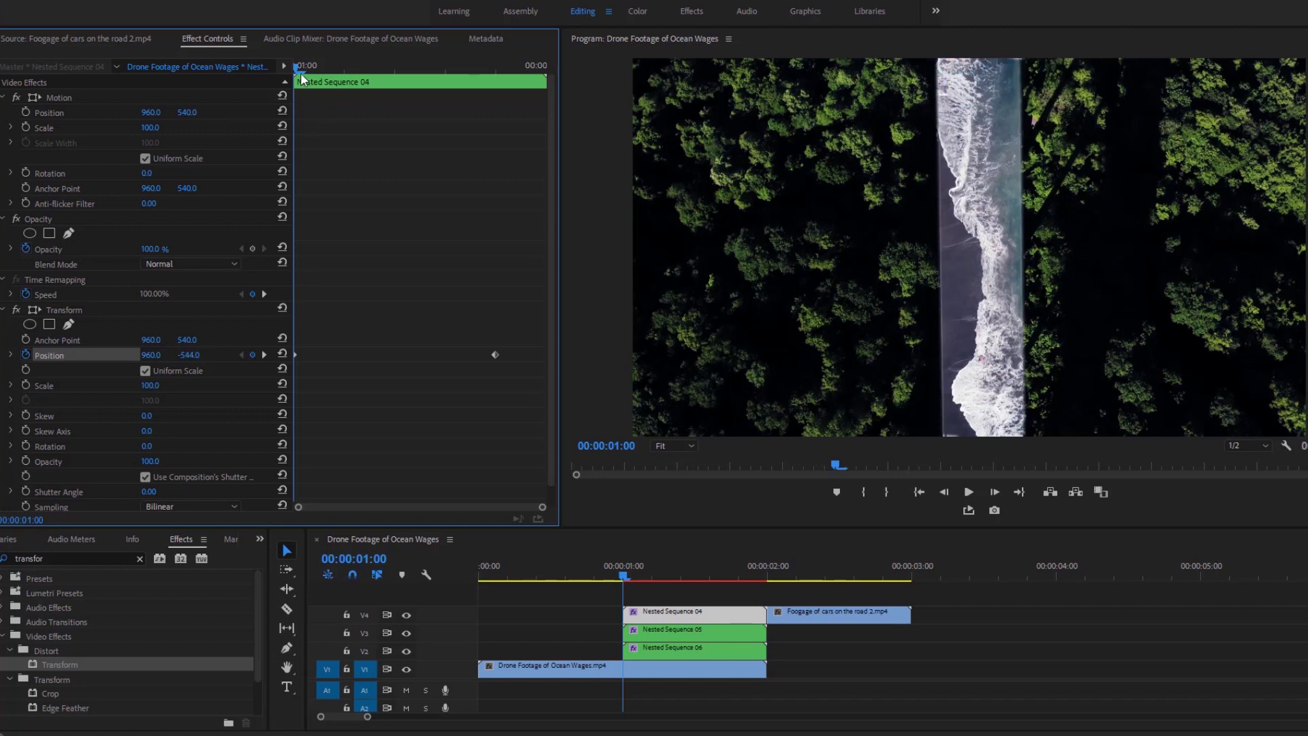
left_click_drag(303, 81, 440, 156)
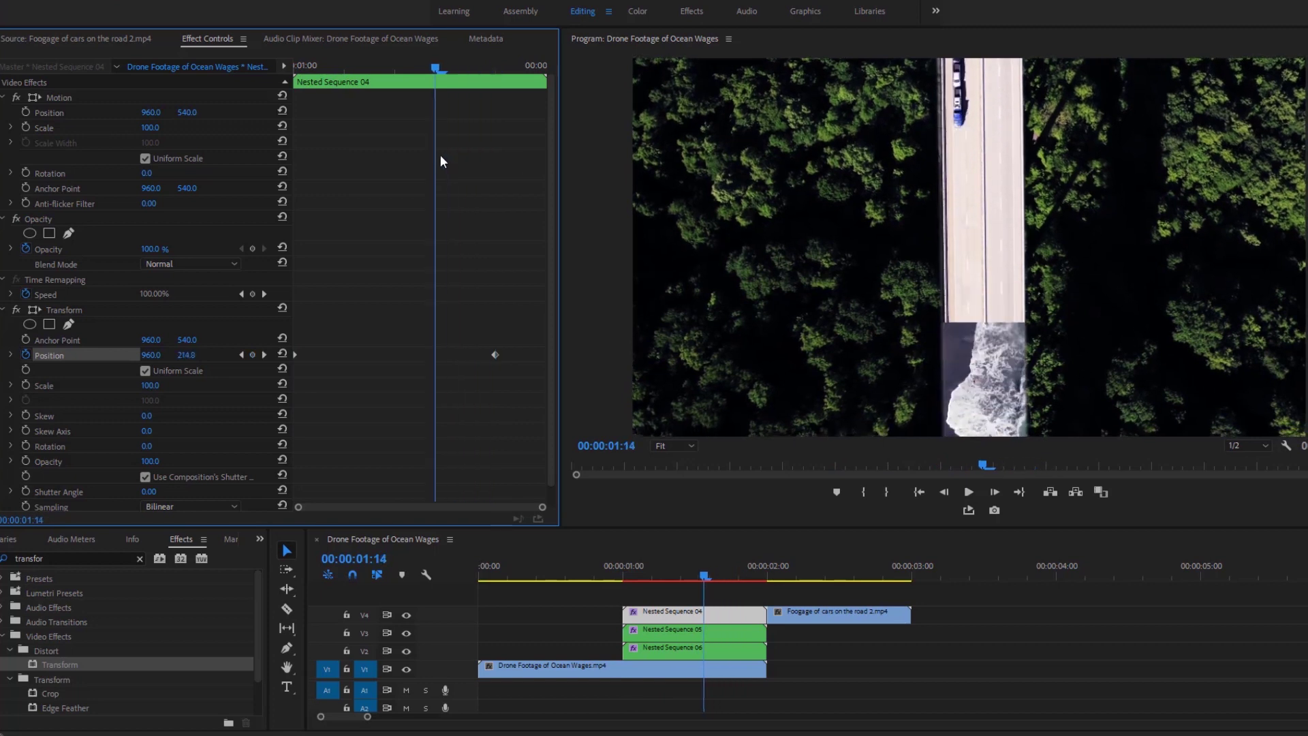
Apply Ease In to Nested Sequence 04's final Position keyframe.
right_click(495, 354)
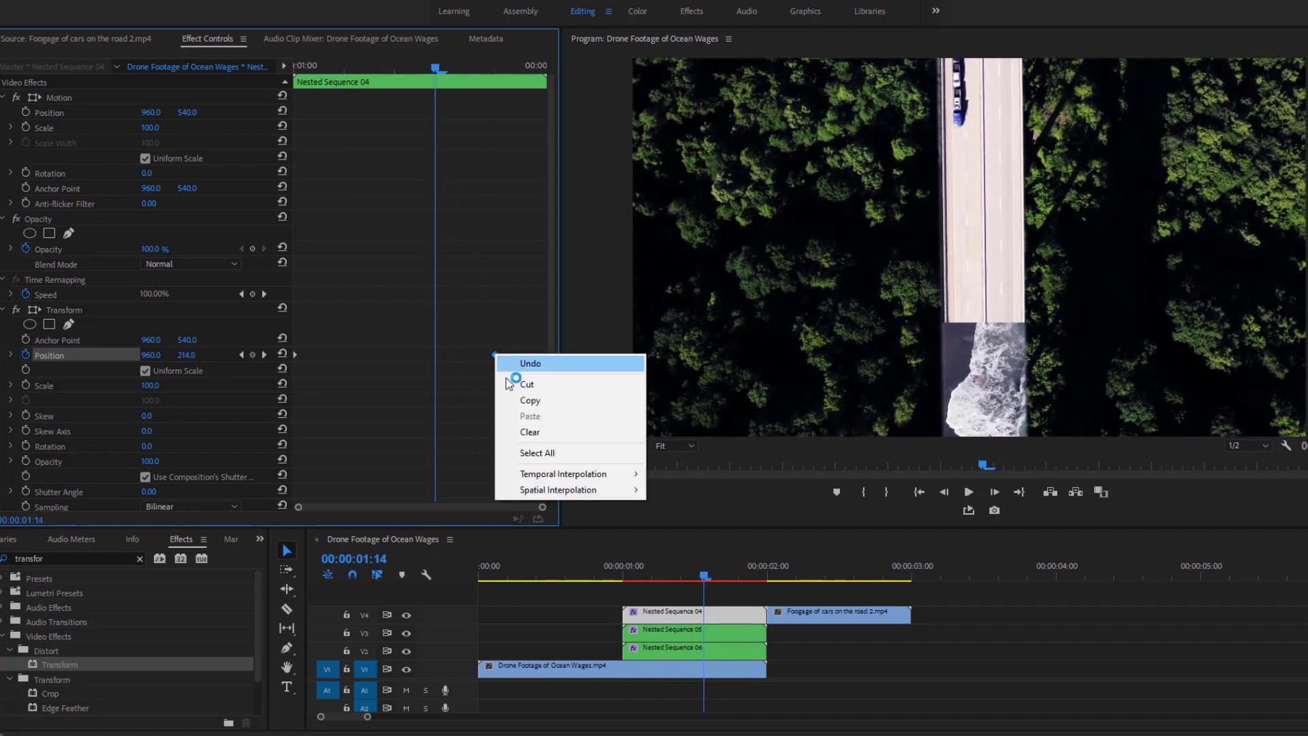
mouse_move(533, 472)
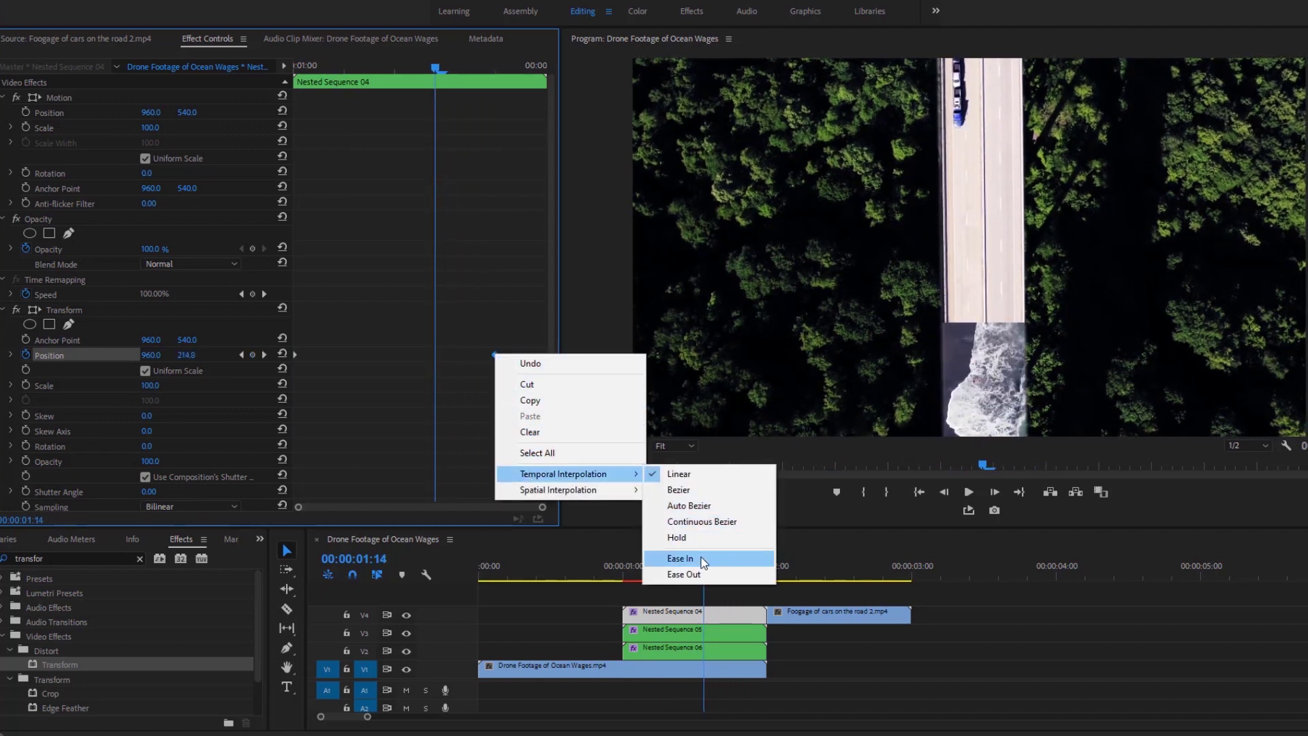
left_click(697, 555)
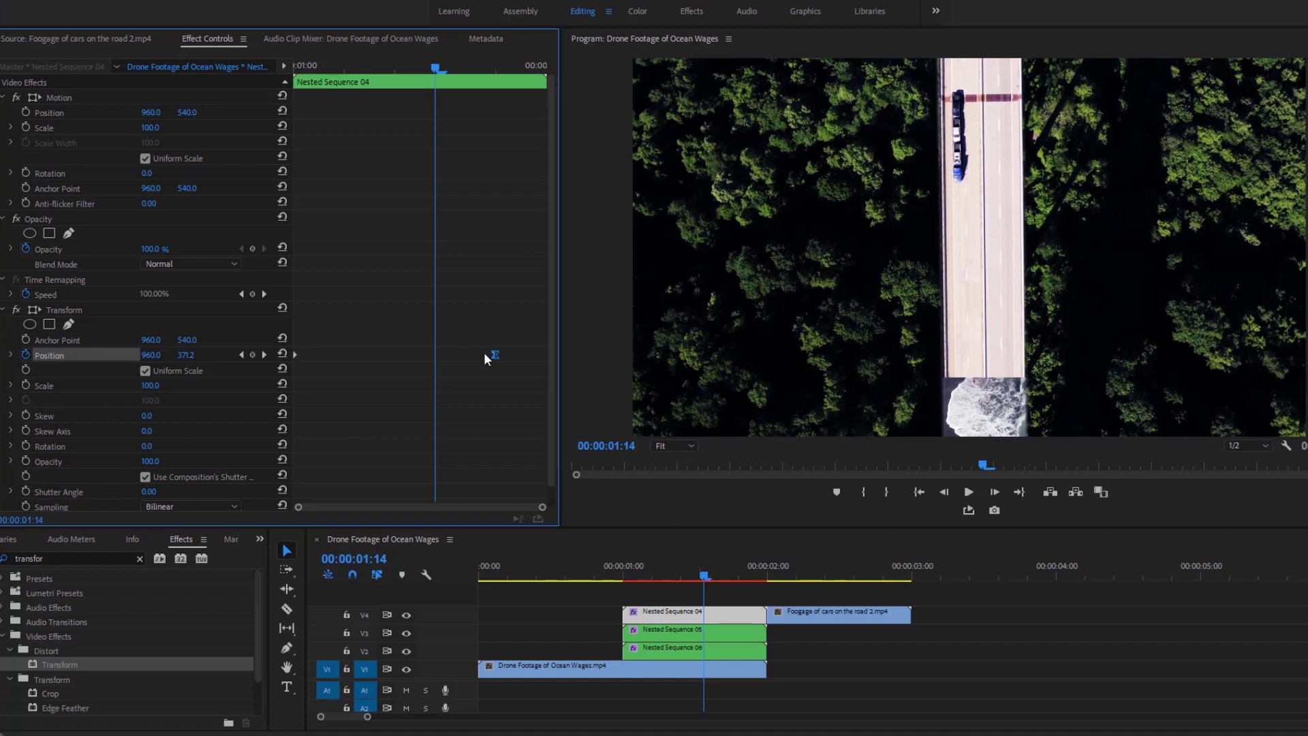
Give Nested Sequence 04's Transform its own 180 shutter angle, then return to 1:00 and select Nested Sequence 05.
left_click(145, 476)
left_click(149, 491)
type("180")
key("Return")
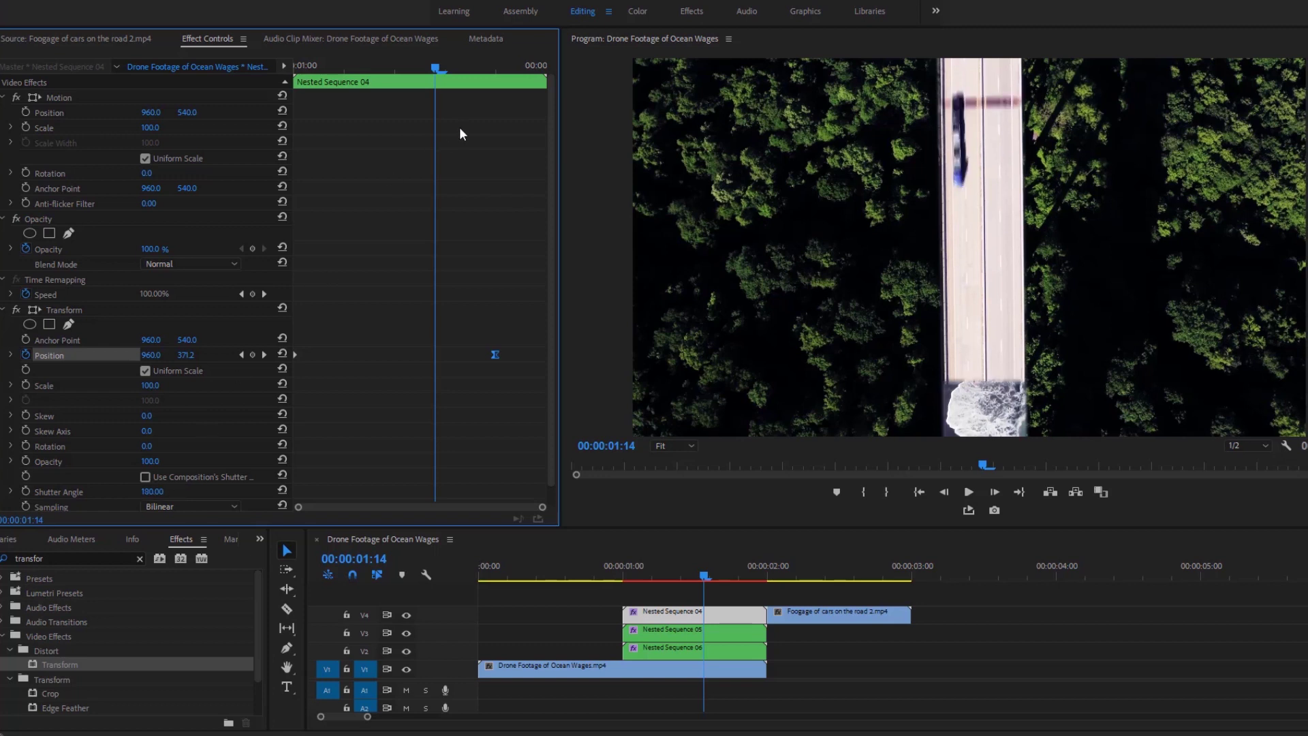
left_click_drag(435, 65, 295, 64)
left_click(670, 631)
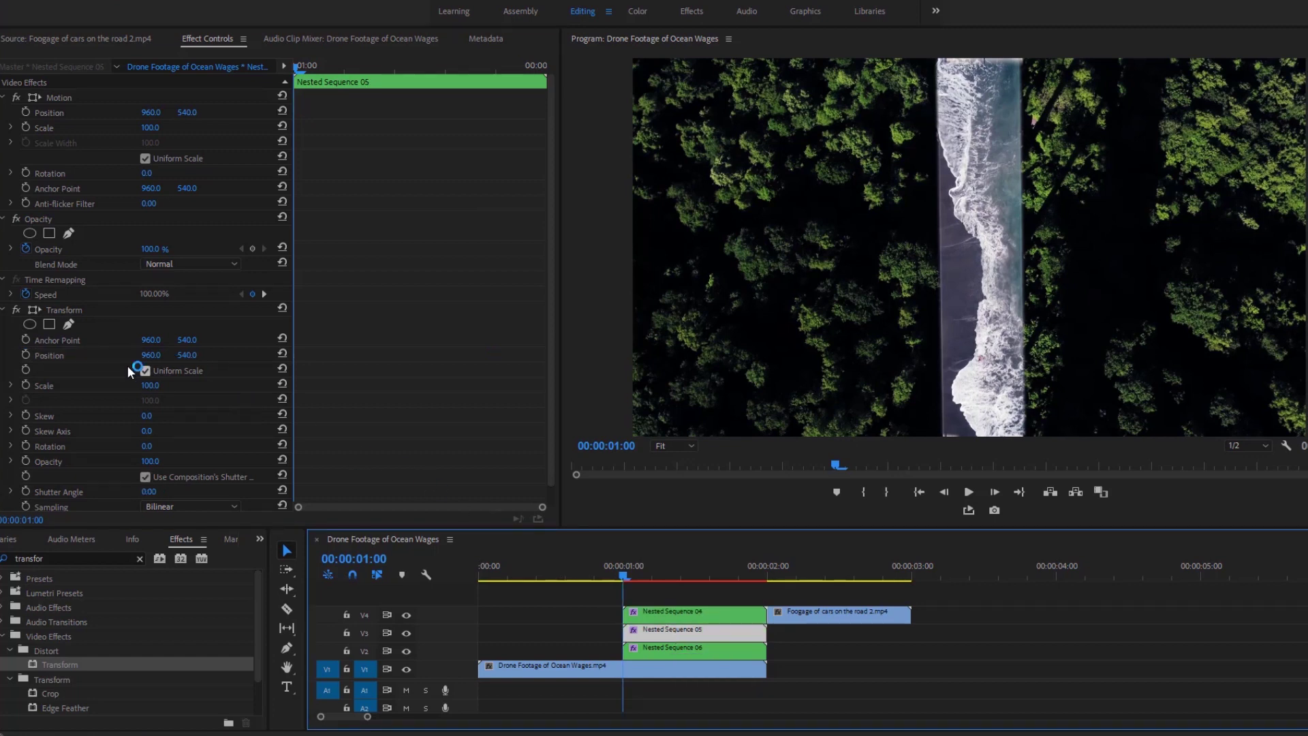
Add Position keyframes to Nested Sequence 05: X 1790 at 1:00, resting at 960 at 1:20.
left_click(26, 355)
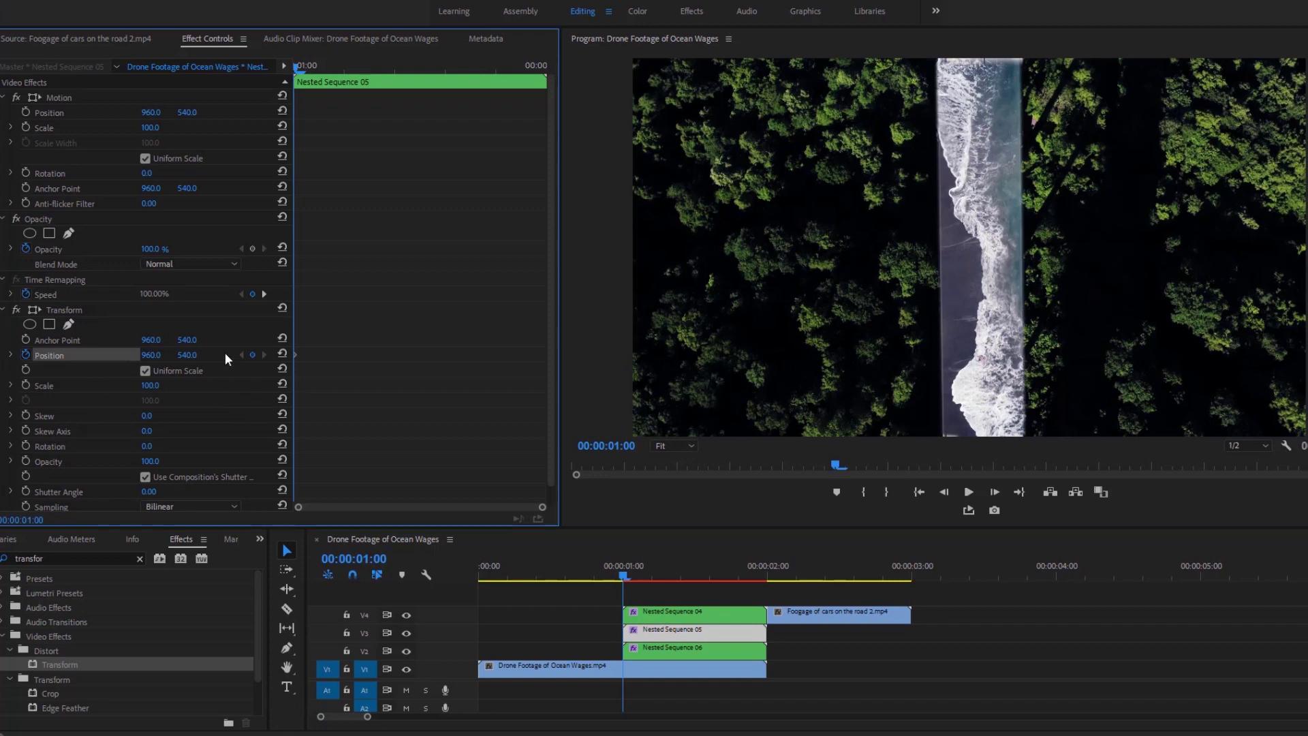
key("shift+Right")
key("shift+Right")
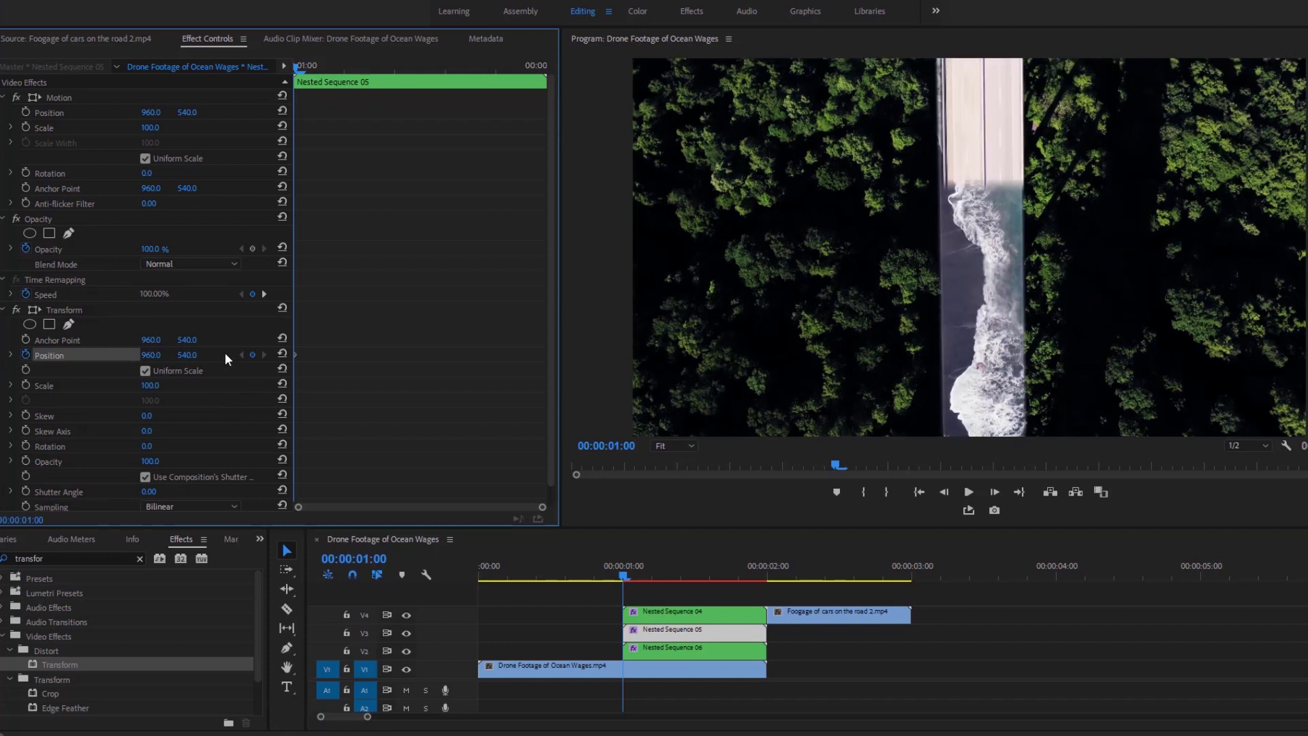
key("shift+Right")
key("shift+Right")
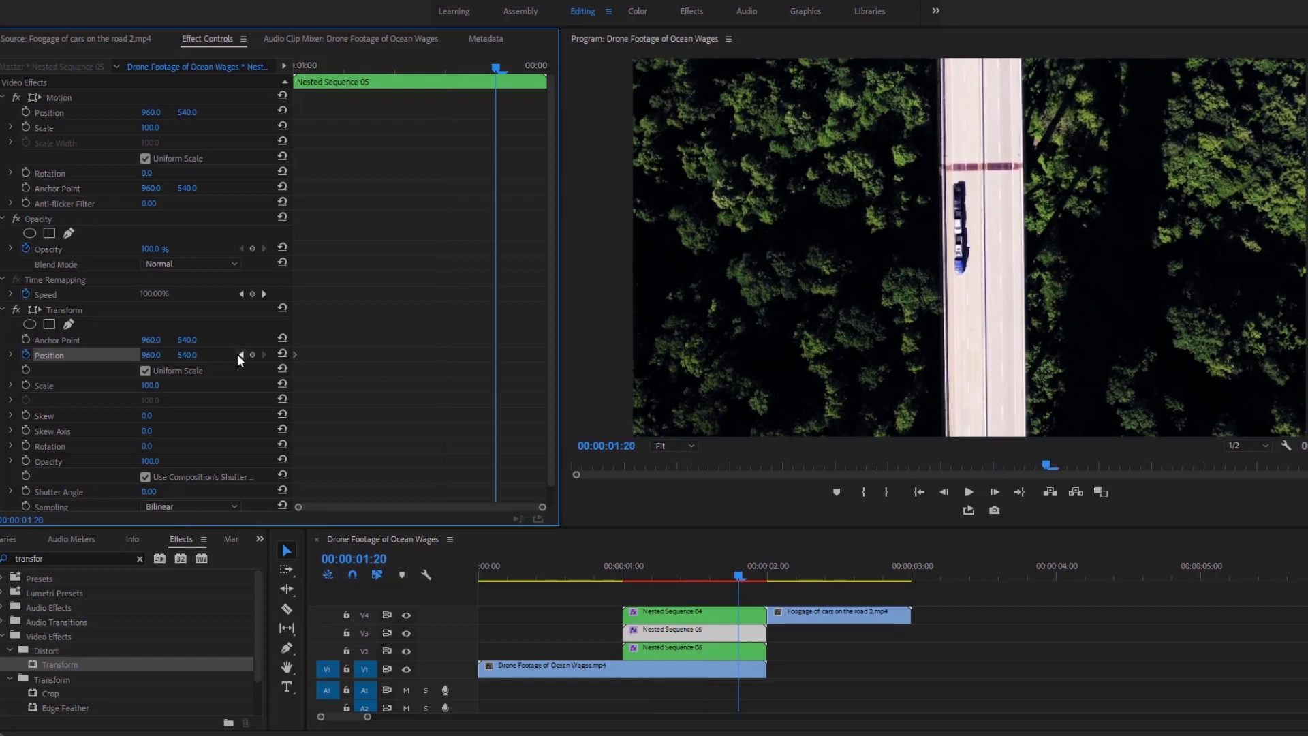
left_click(251, 353)
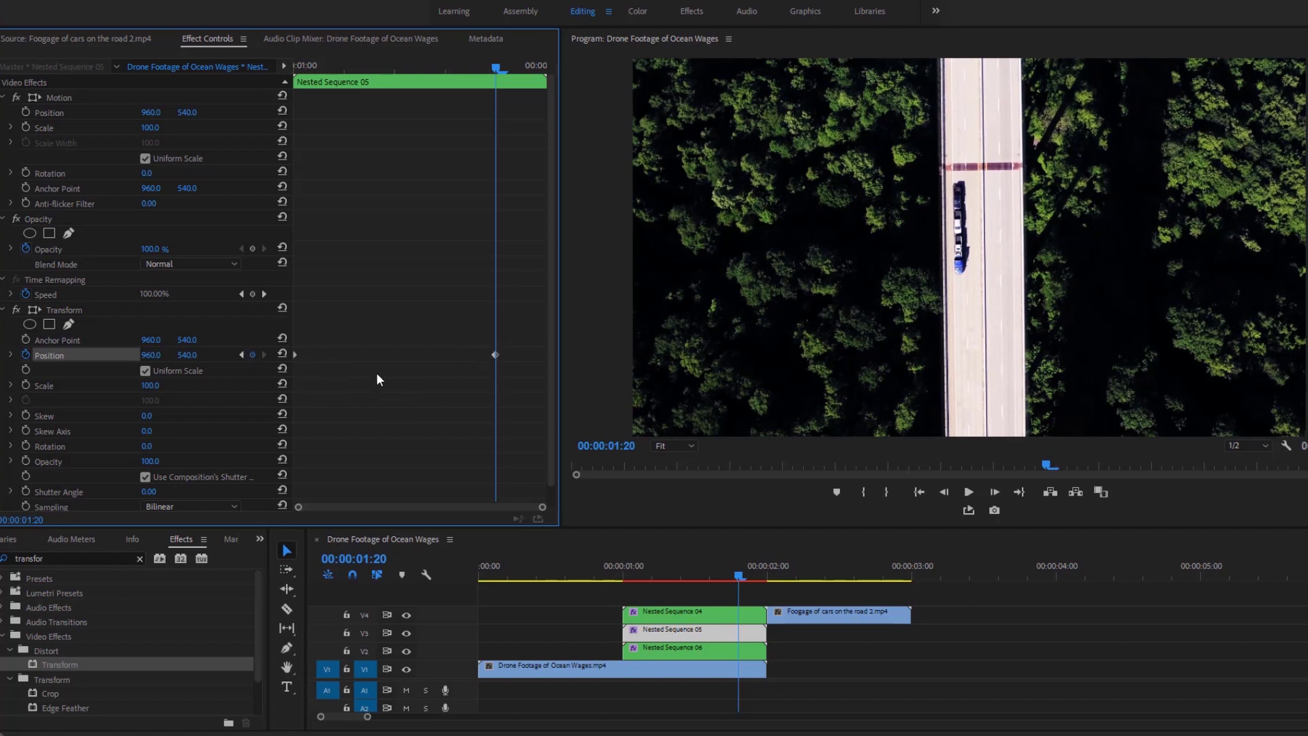
left_click(241, 355)
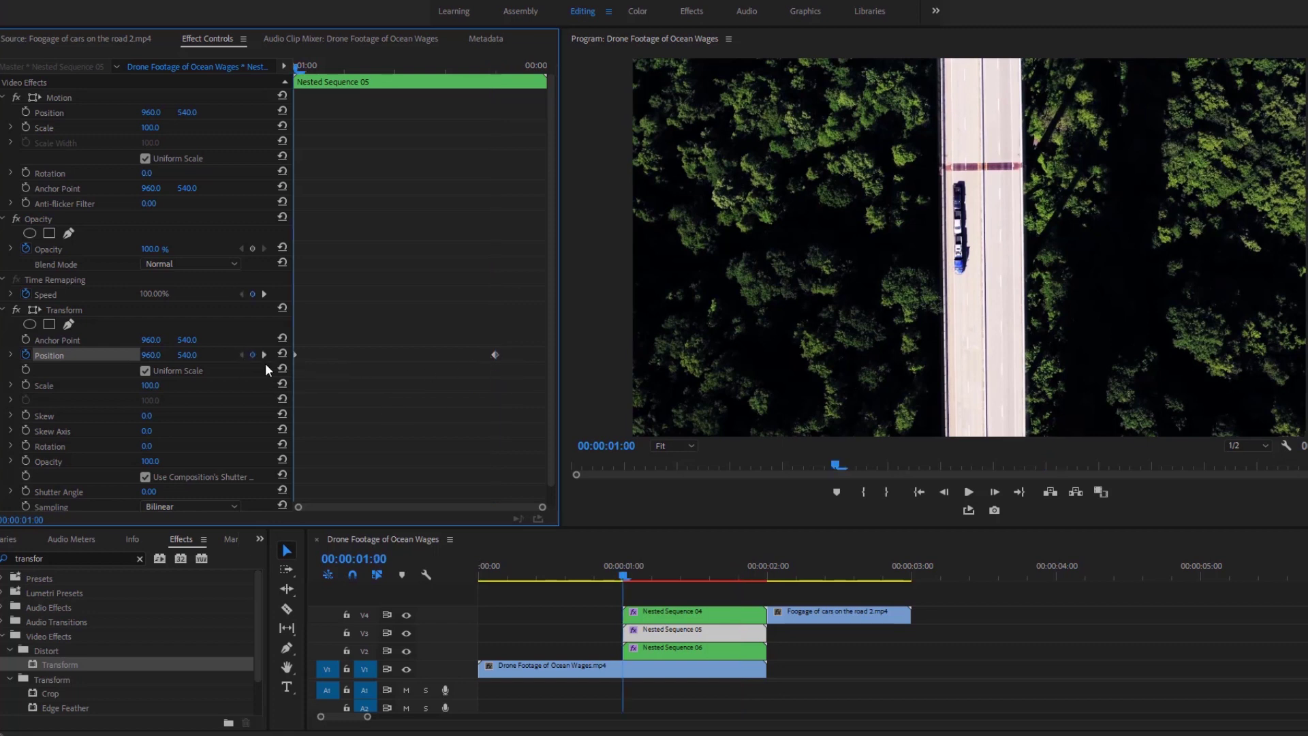
left_click_drag(151, 355, 592, 355)
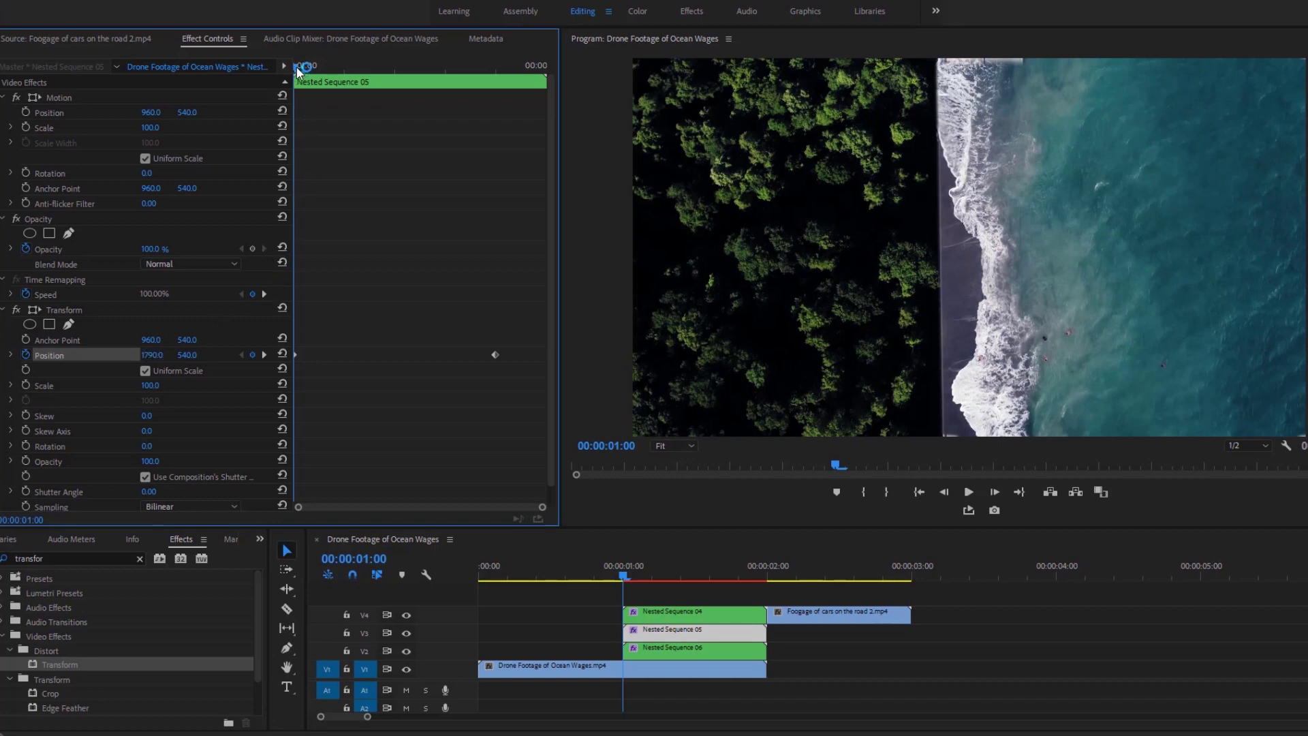
left_click_drag(306, 66, 444, 130)
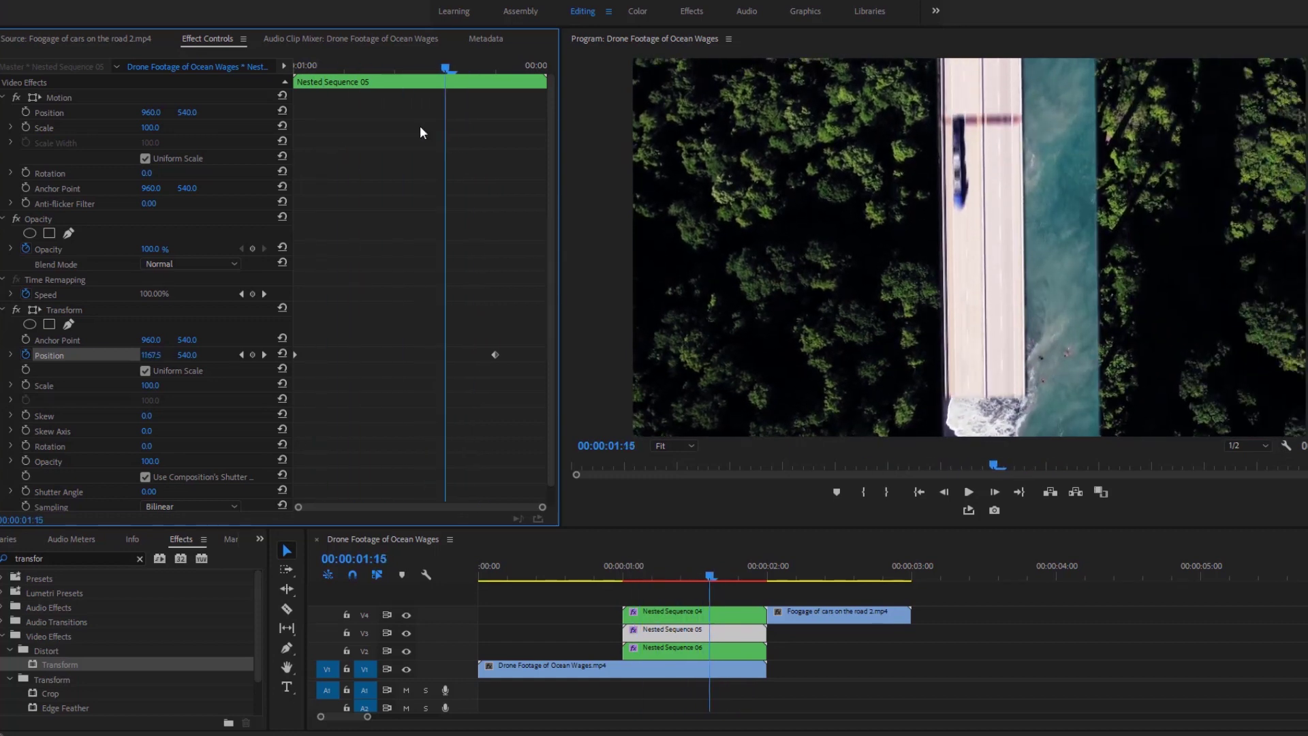
Apply Ease In to Nested Sequence 05's final Position keyframe.
right_click(496, 351)
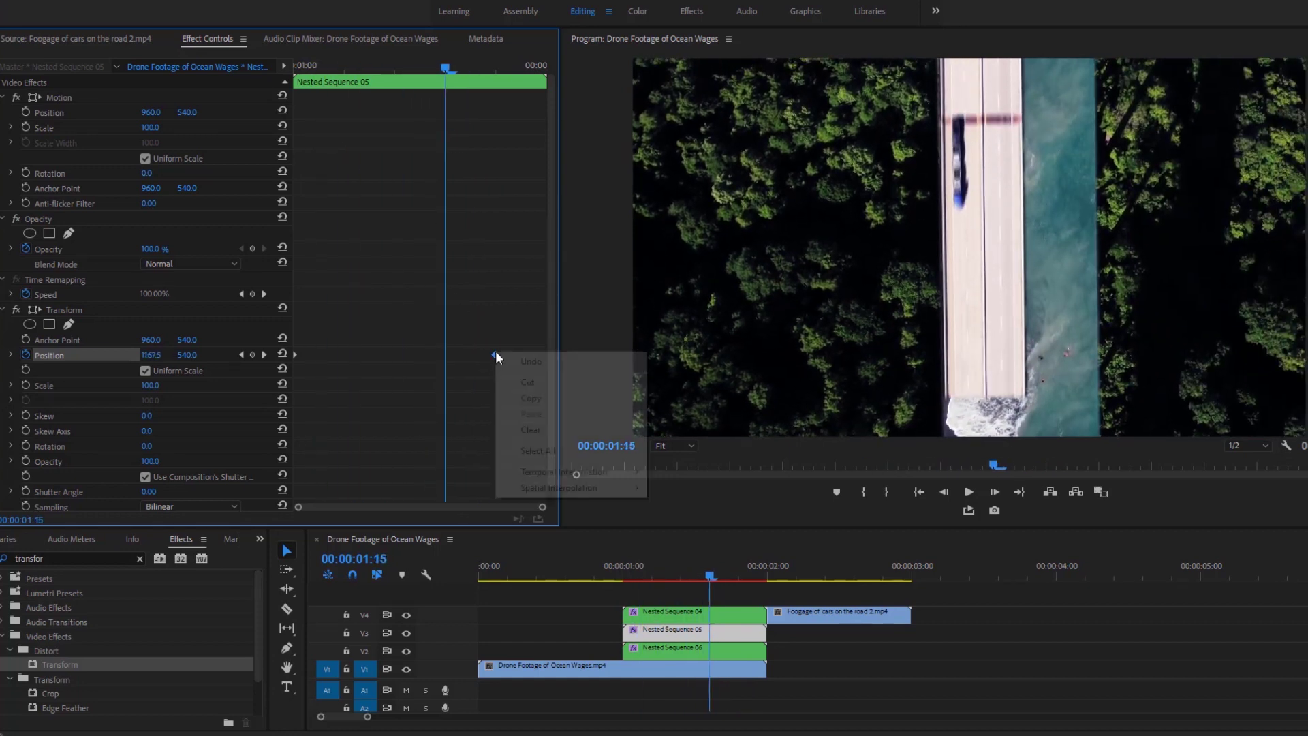
mouse_move(529, 474)
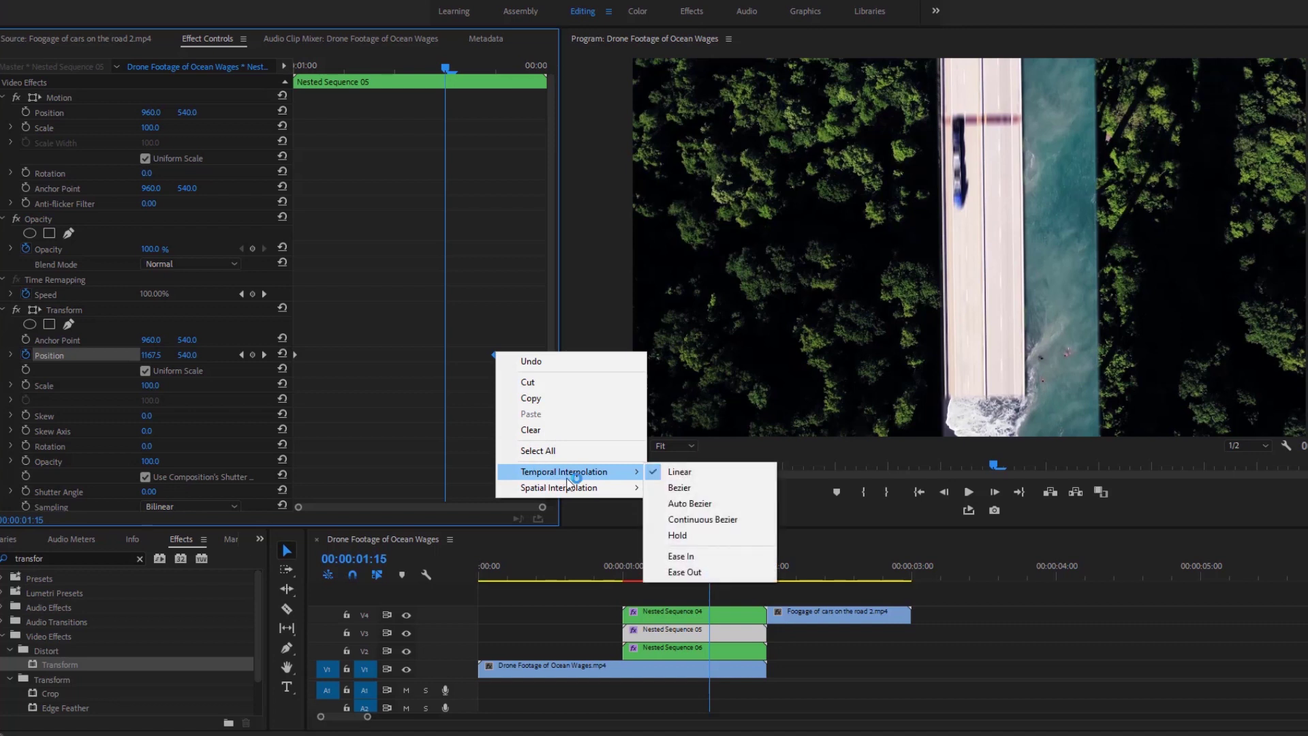
left_click(690, 557)
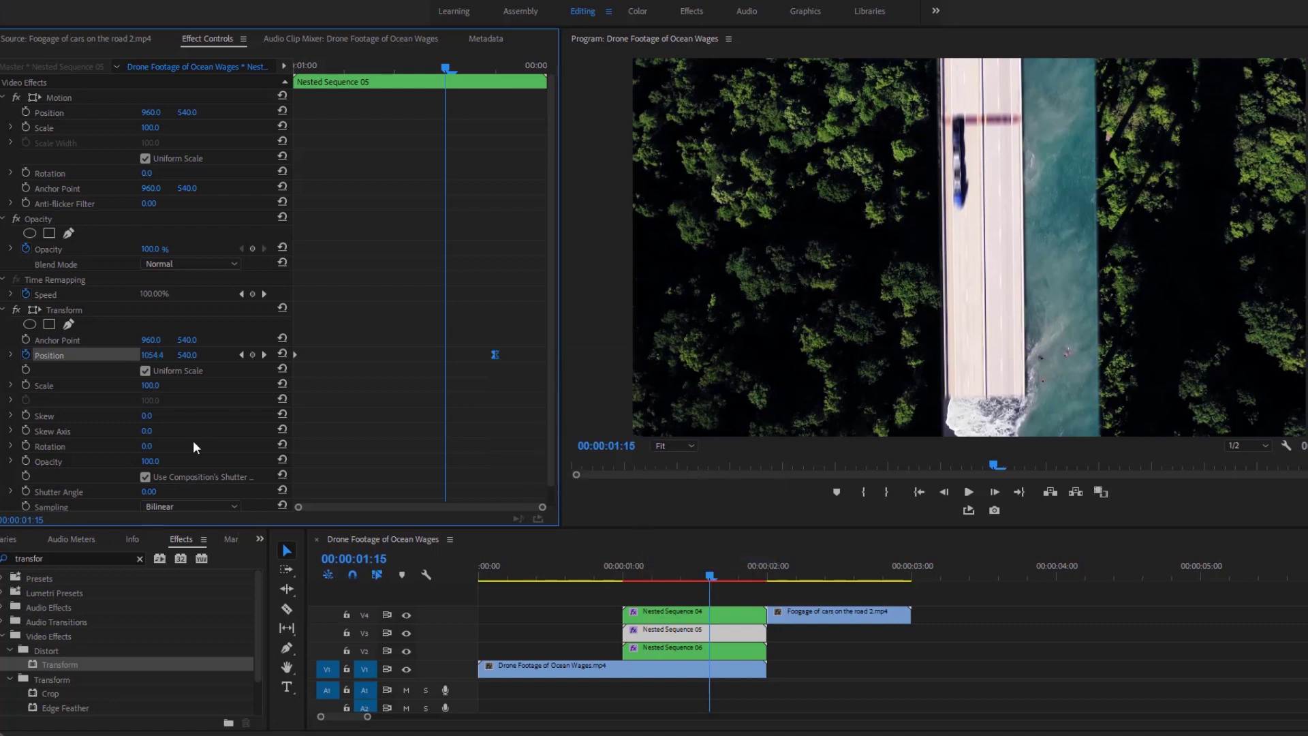
Set Nested Sequence 05's Transform shutter angle to 180 instead of the composition's, and review the blur.
left_click(145, 476)
left_click(164, 490)
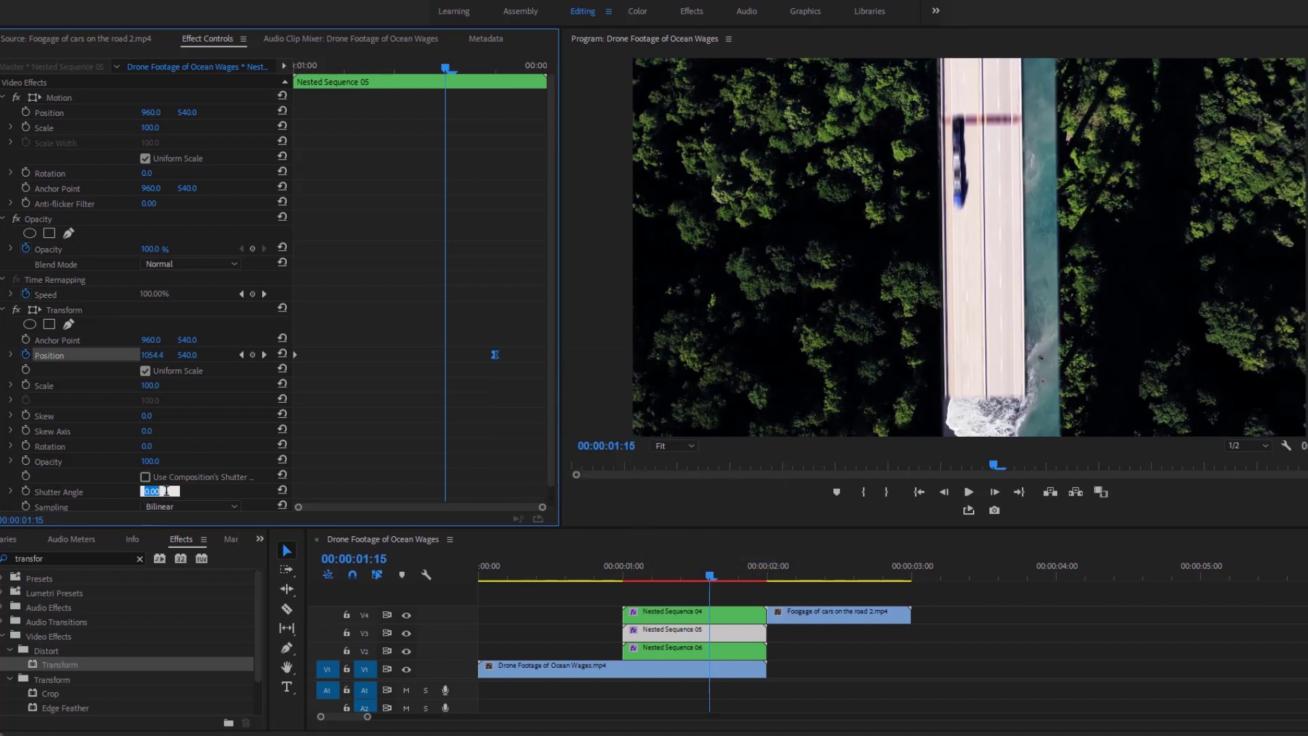
type("180")
key("Return")
left_click_drag(443, 68, 381, 82)
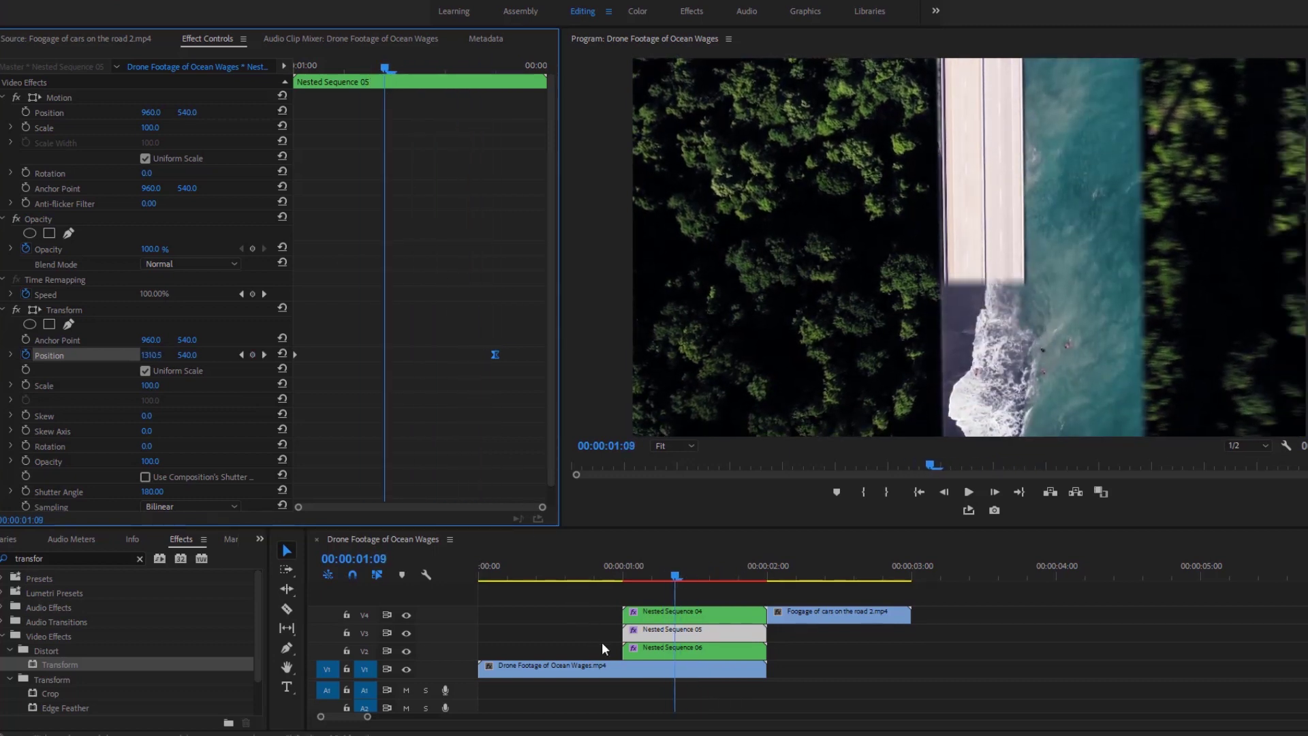
Select Nested Sequence 06 and add Position keyframes: X 65 at 1:00, resting at 960 at 1:20.
left_click(654, 649)
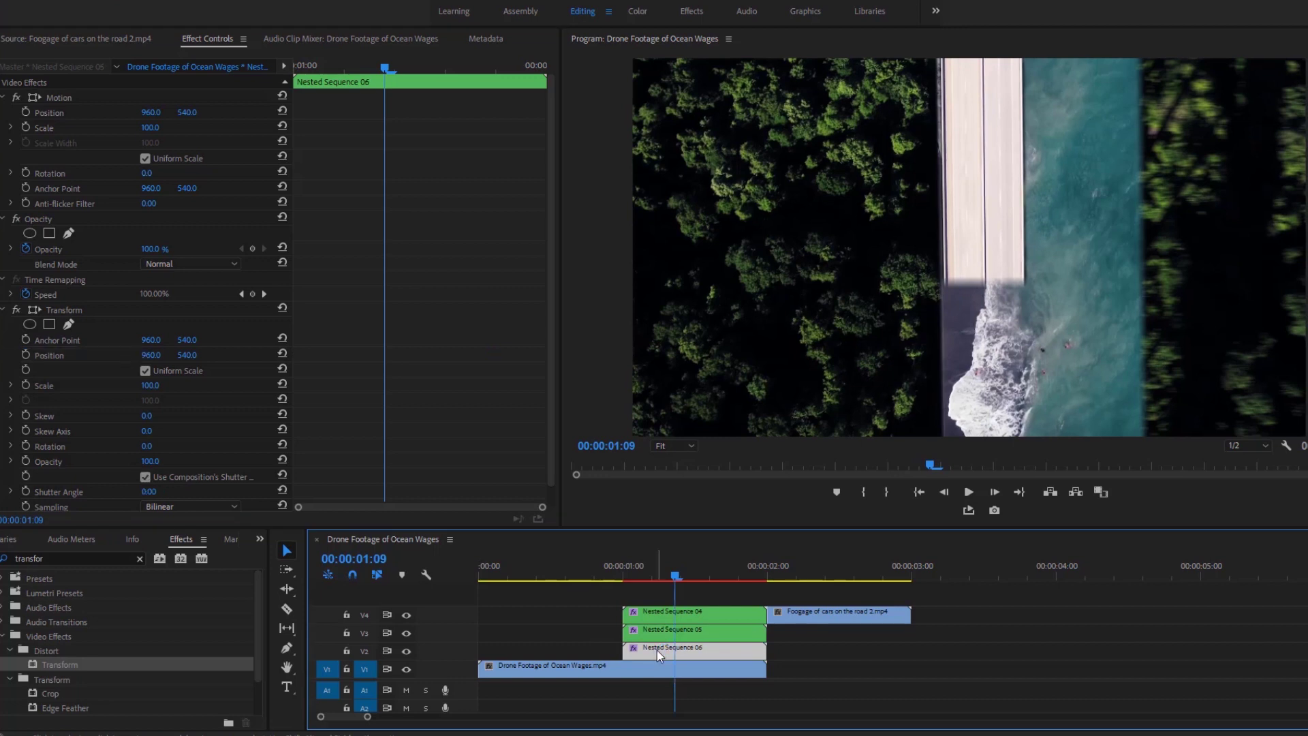
left_click_drag(383, 65, 298, 71)
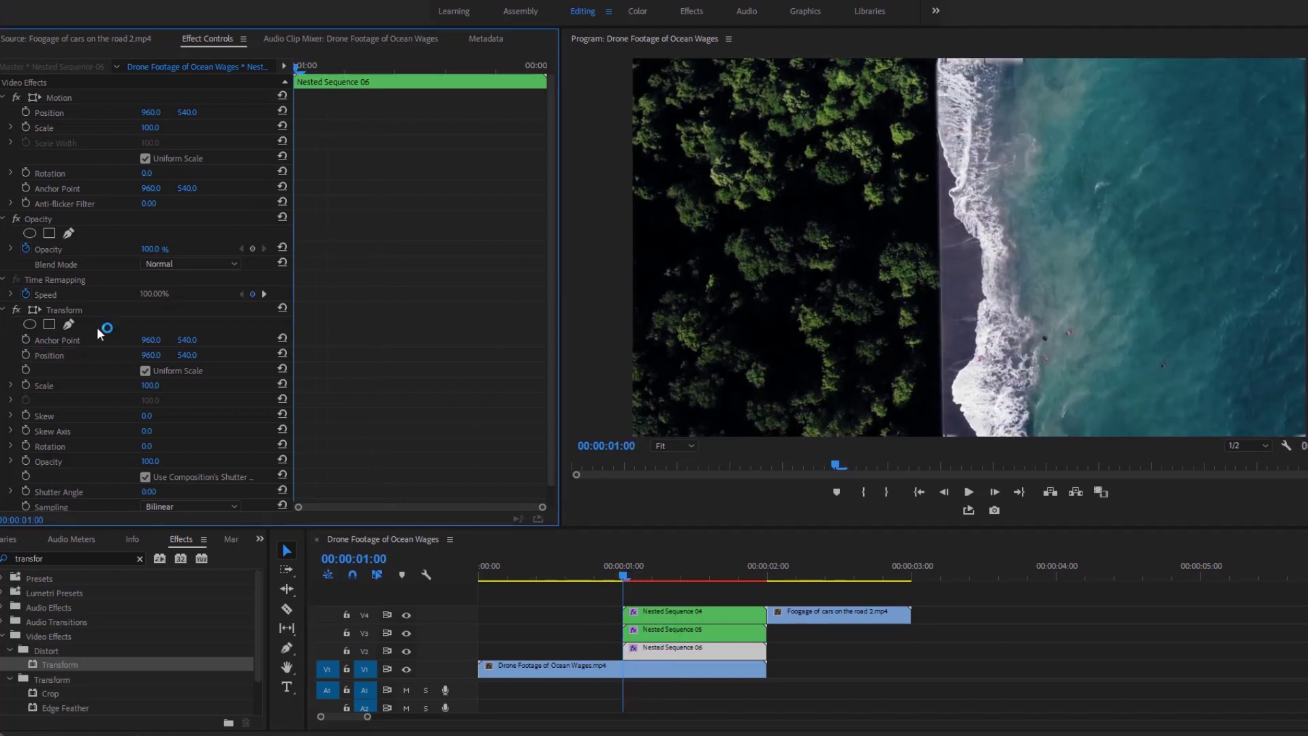
left_click(25, 355)
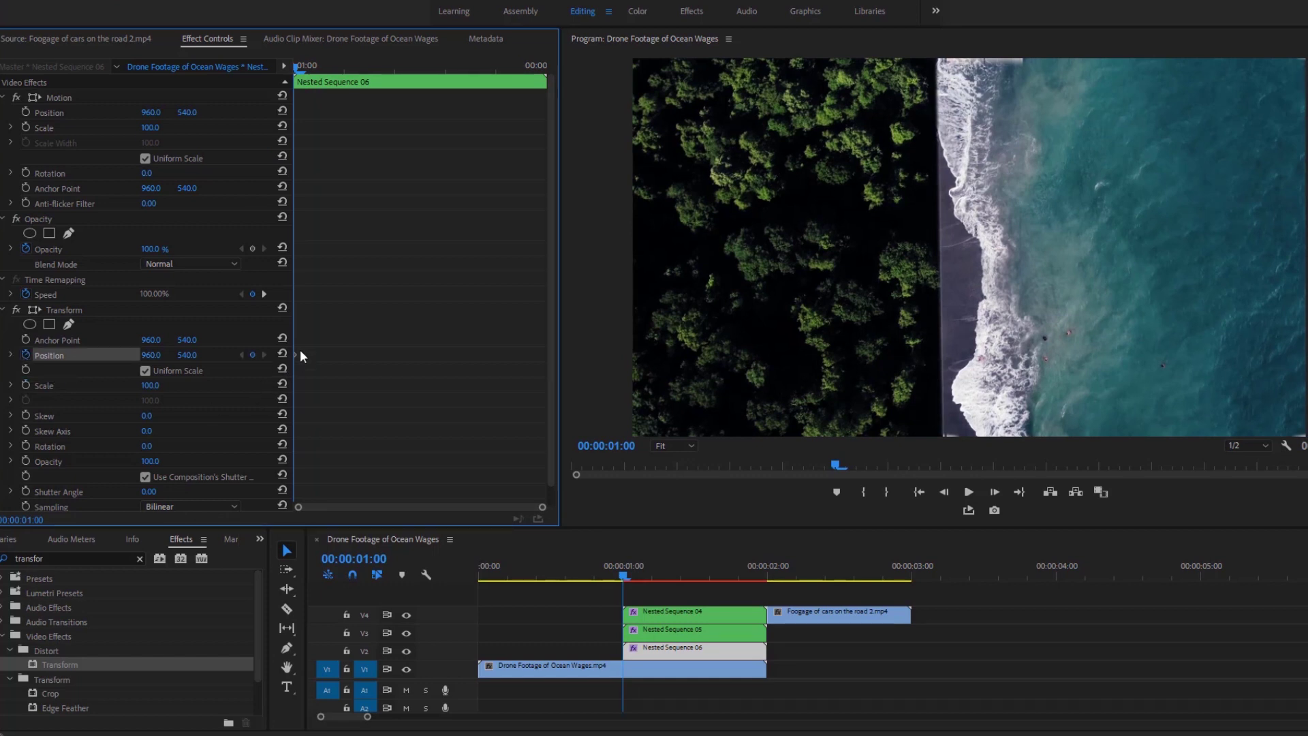
key("Right")
key("Right")
key("Right")
key("Right")
key("Right")
key("Right")
key("Right")
key("Right")
key("Right")
key("Right")
key("Right")
key("Right")
key("Right")
key("Right")
key("Right")
key("Right")
key("Right")
key("Right")
key("Right")
key("Right")
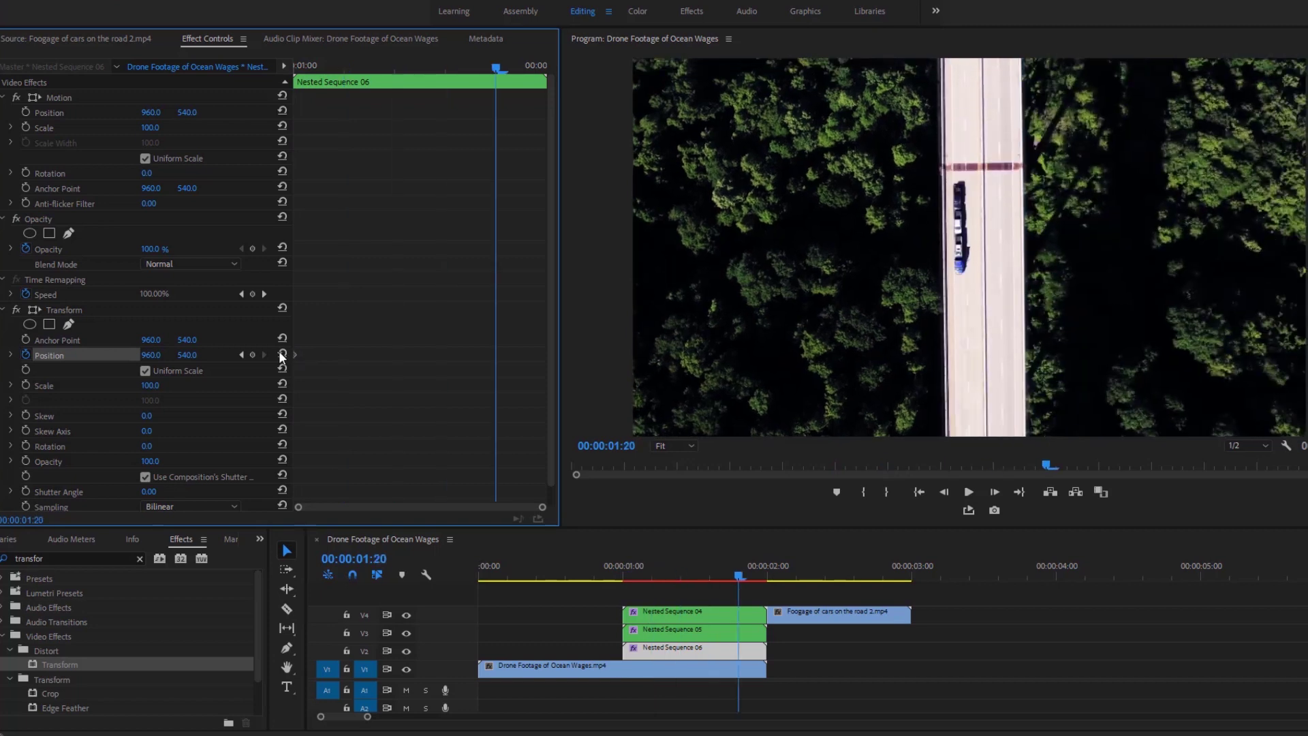
left_click(252, 354)
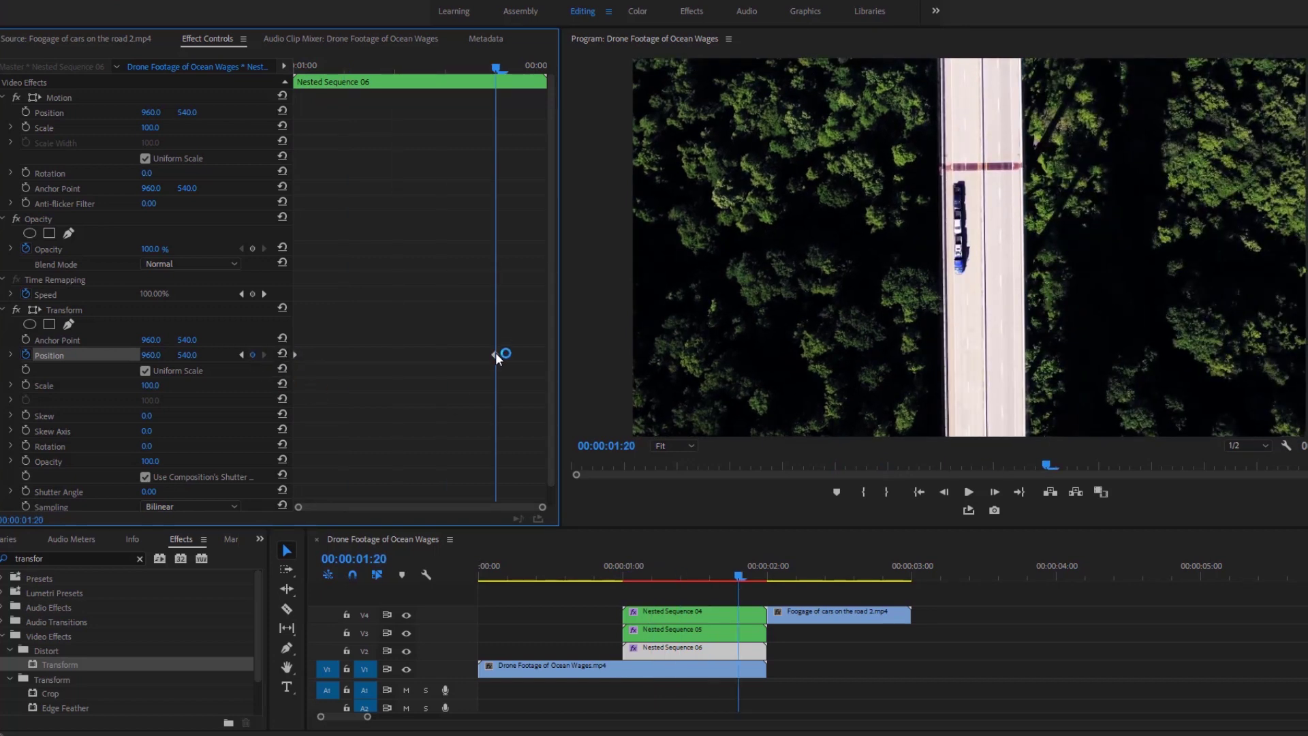
left_click(242, 354)
left_click_drag(150, 354, 1, 354)
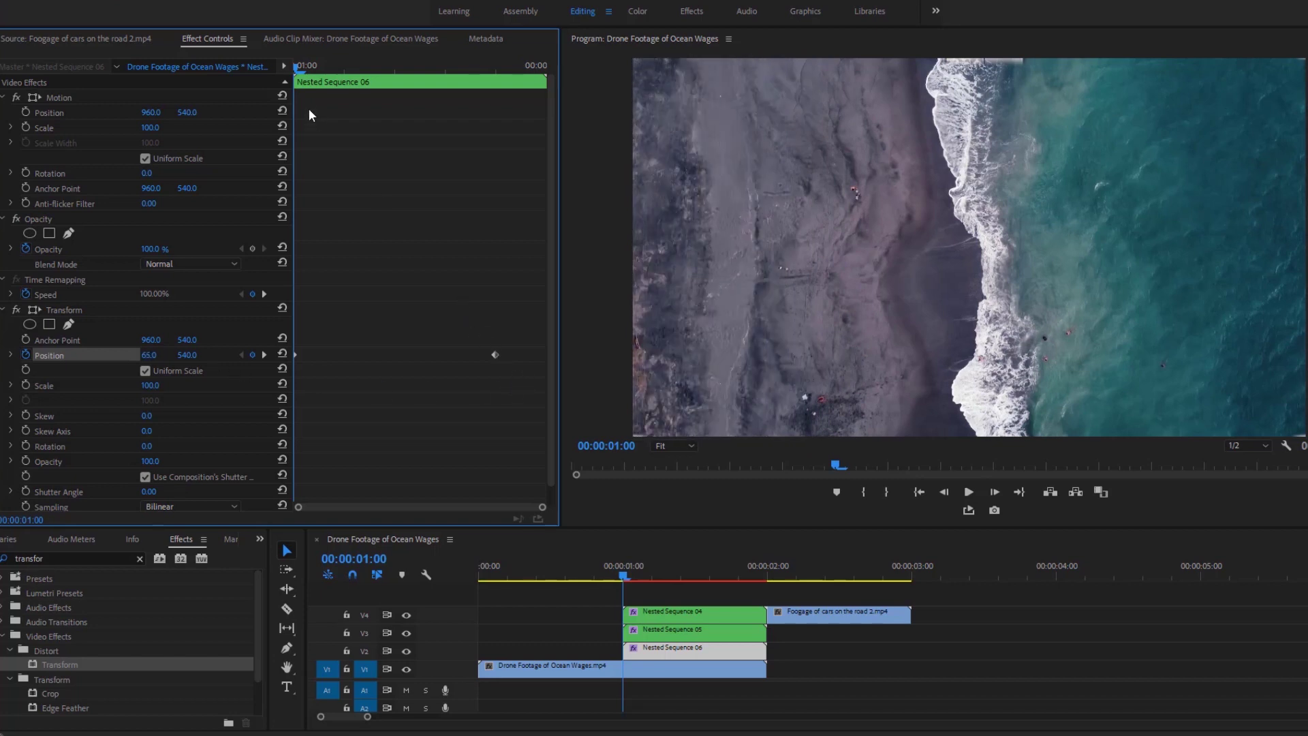
left_click_drag(300, 67, 445, 132)
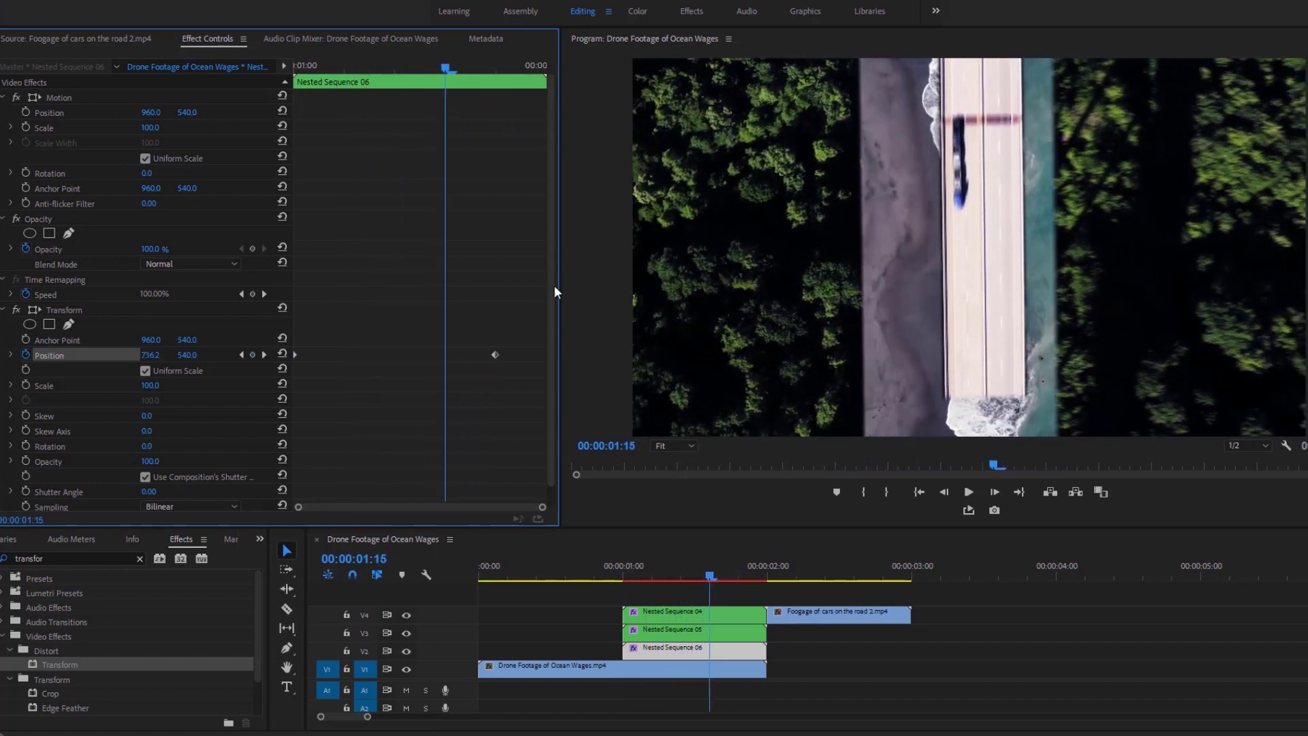
Apply Ease In to Nested Sequence 06's final Position keyframe.
right_click(496, 355)
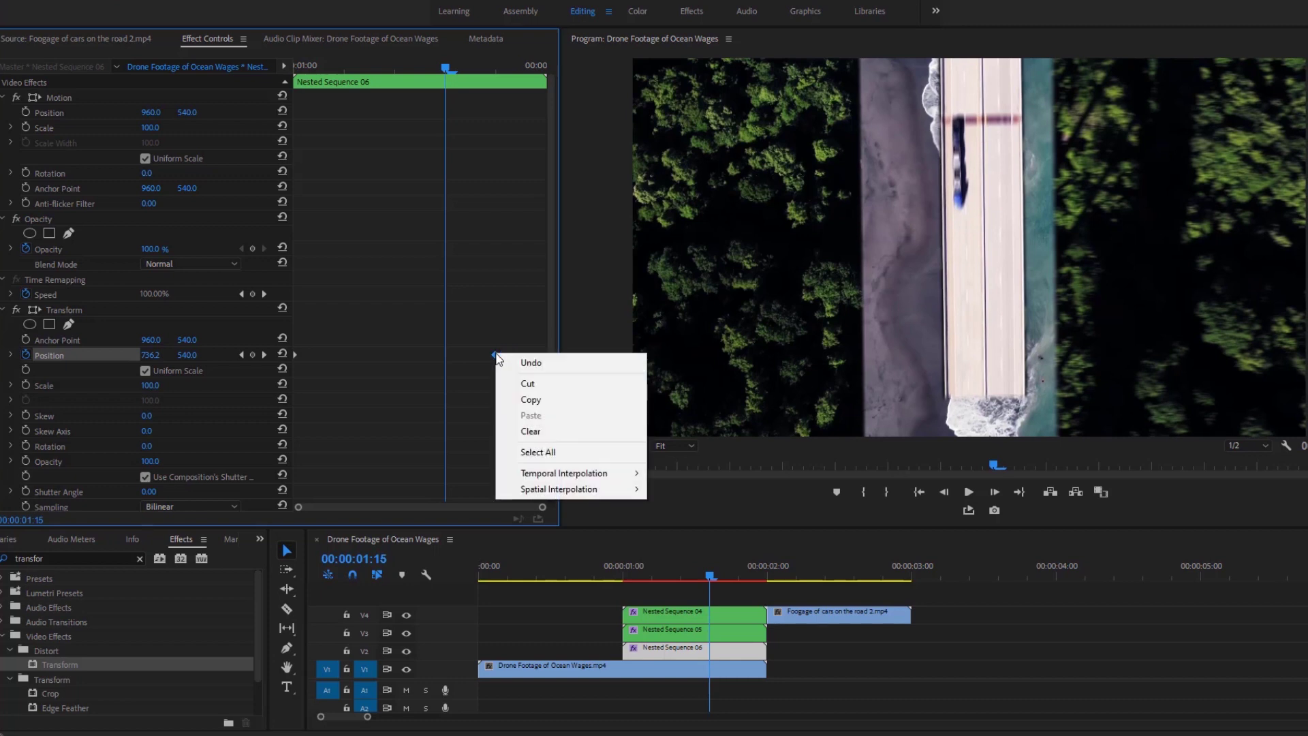
mouse_move(545, 479)
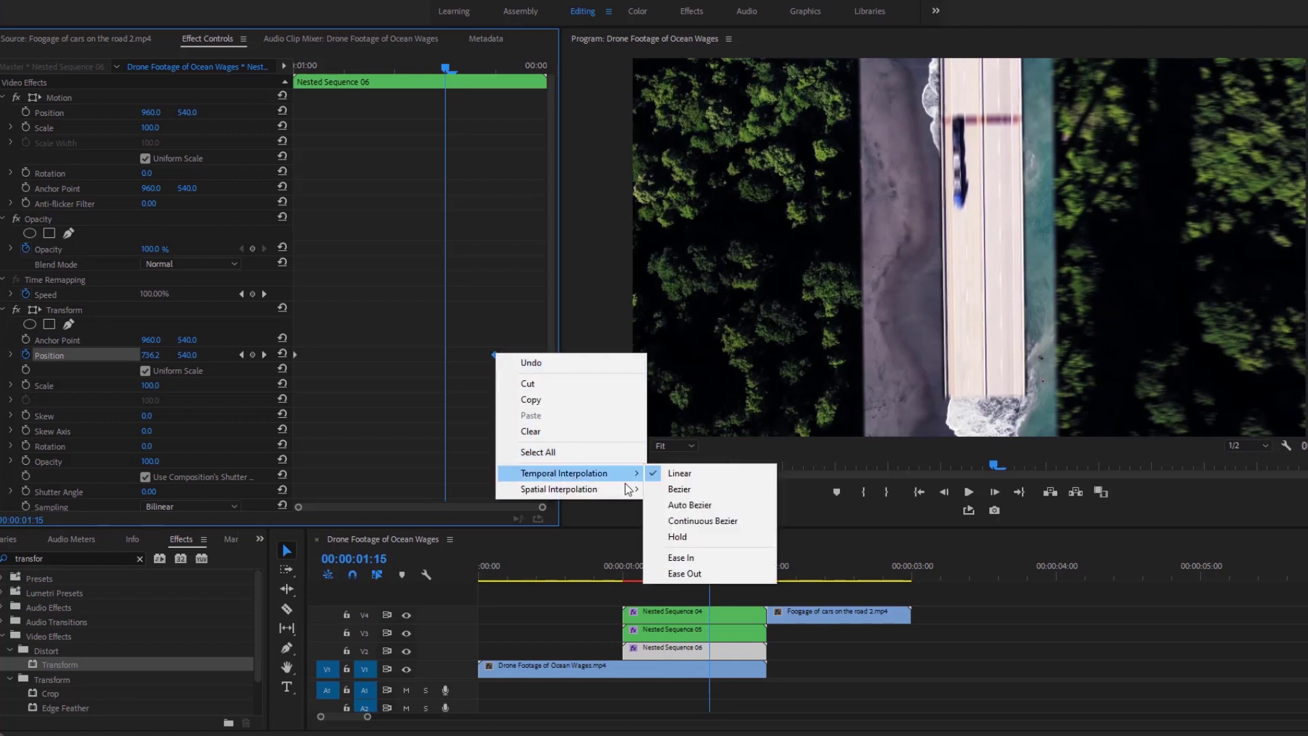
left_click(684, 555)
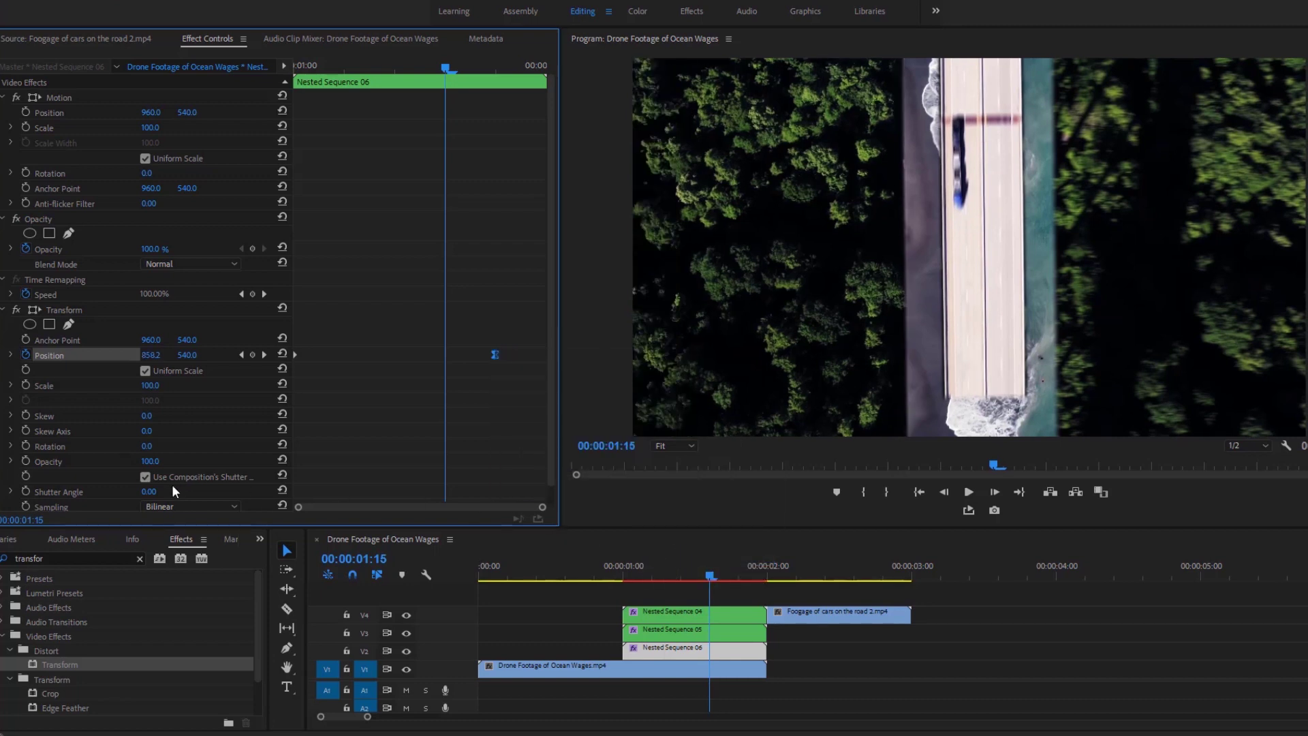
Give Nested Sequence 06's Transform a 180 shutter angle, then play and render previews of the transition.
left_click(145, 477)
left_click(147, 491)
type("180")
left_click(706, 591)
key("space")
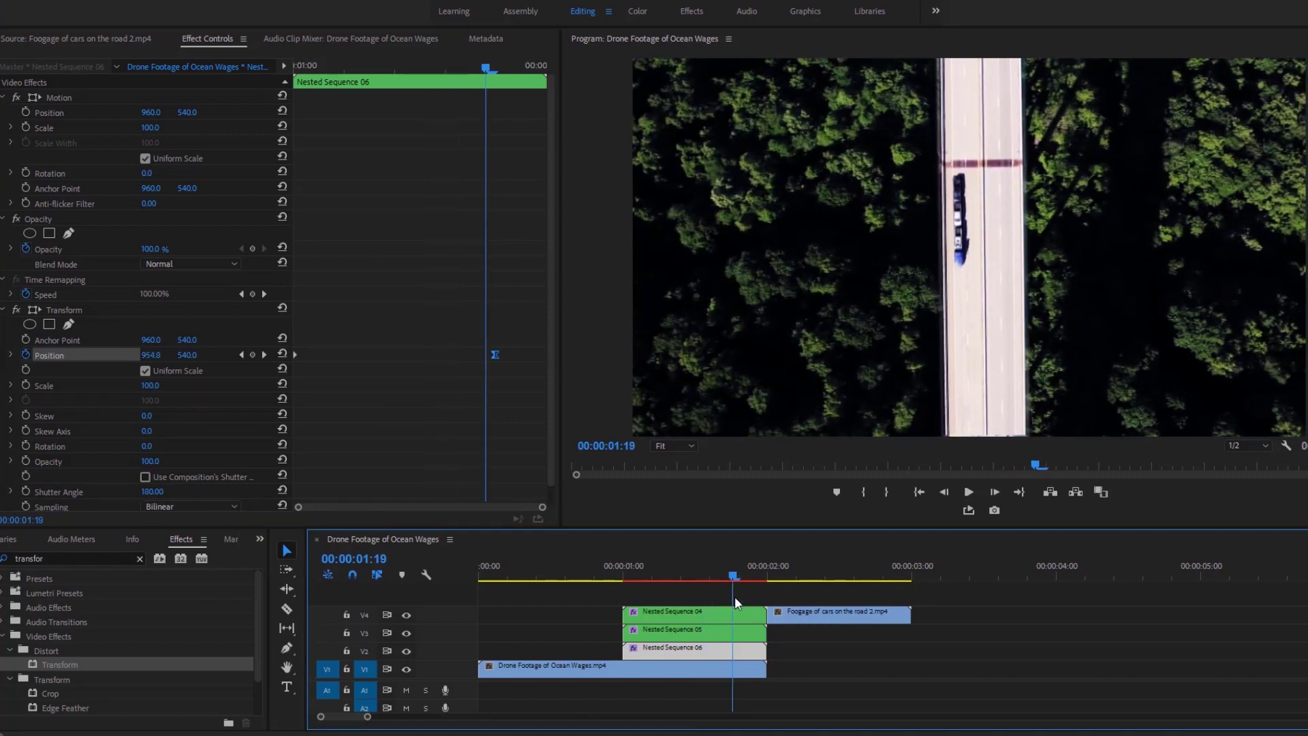
key("Return")
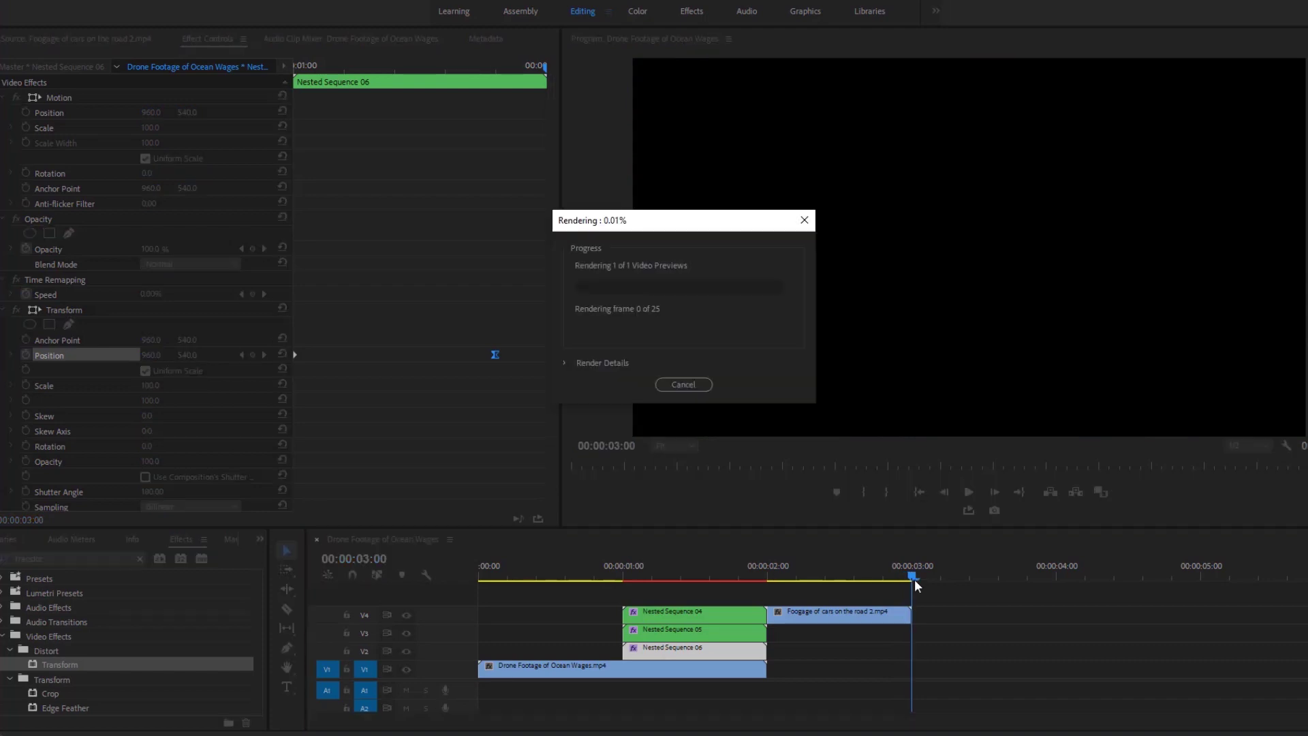